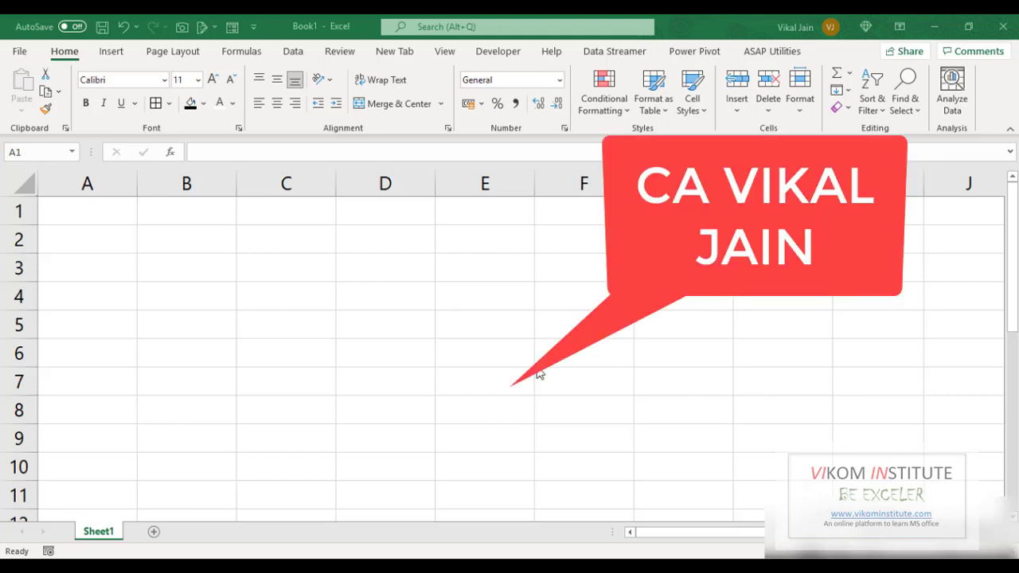
Paste the copied Rand1 to Rand8 number table into the sheet starting at cell A2
left_click(48, 207)
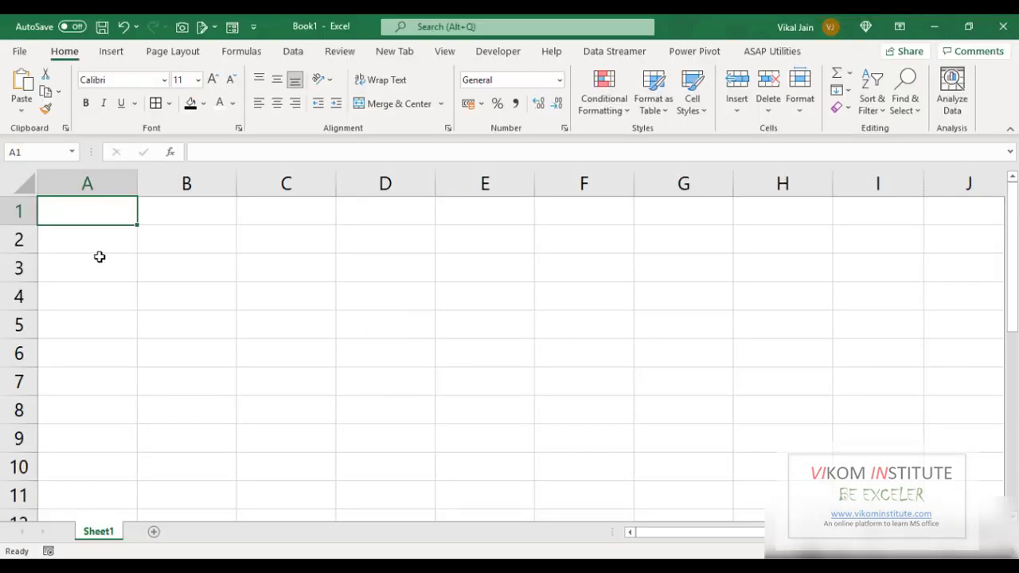
left_click(98, 243)
key("ctrl+v")
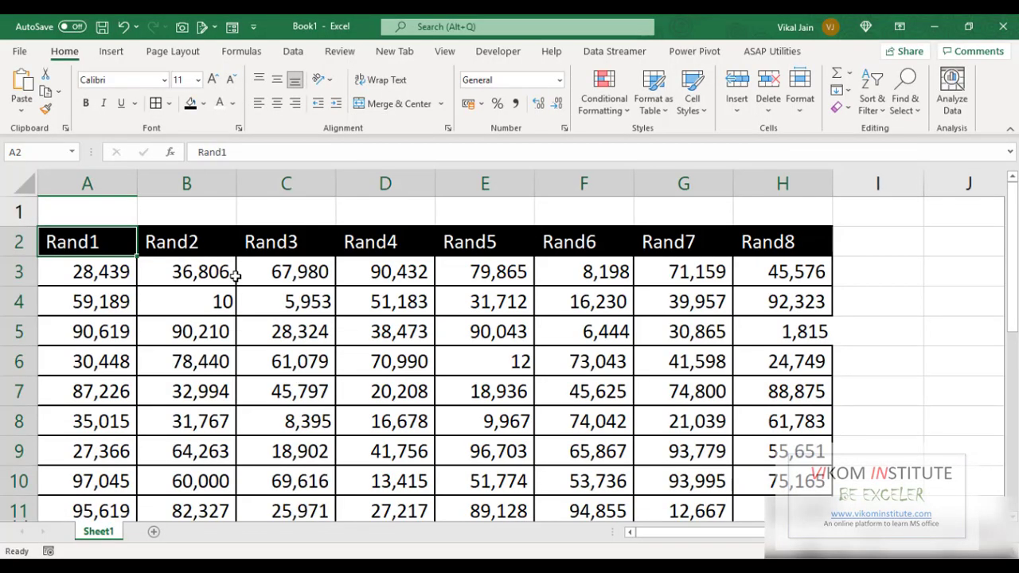
left_click(446, 328)
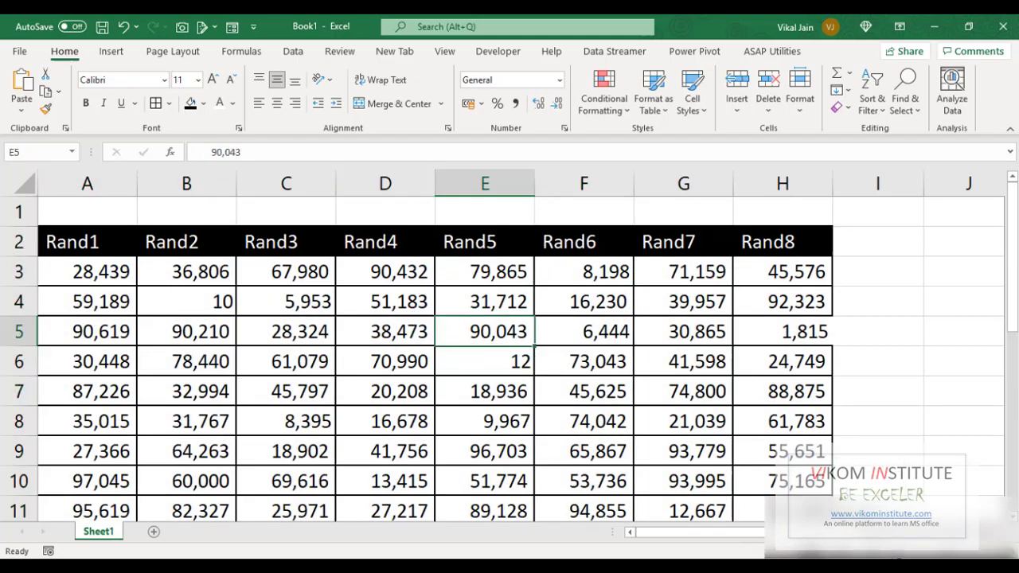
scroll(674, 492, "down", 4, "ctrl")
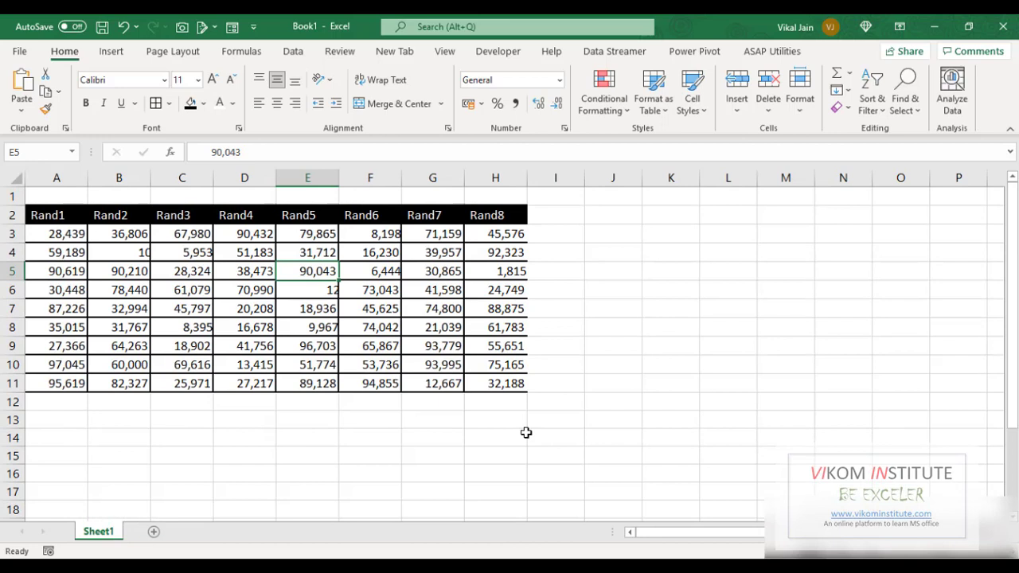
Total the Rand8 column in H12 with the formula =SUM(H3:H11)
left_click(495, 402)
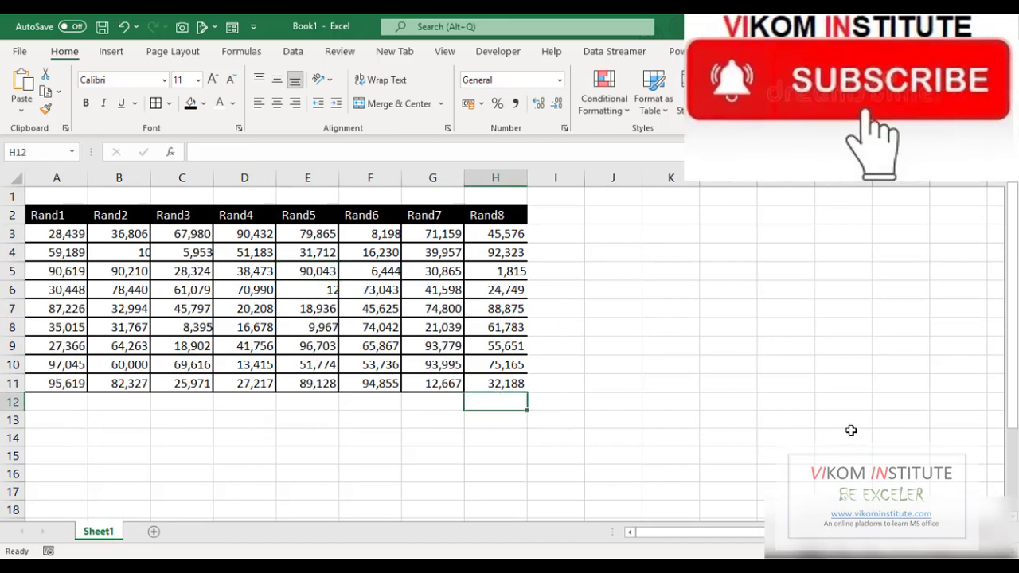
type("=")
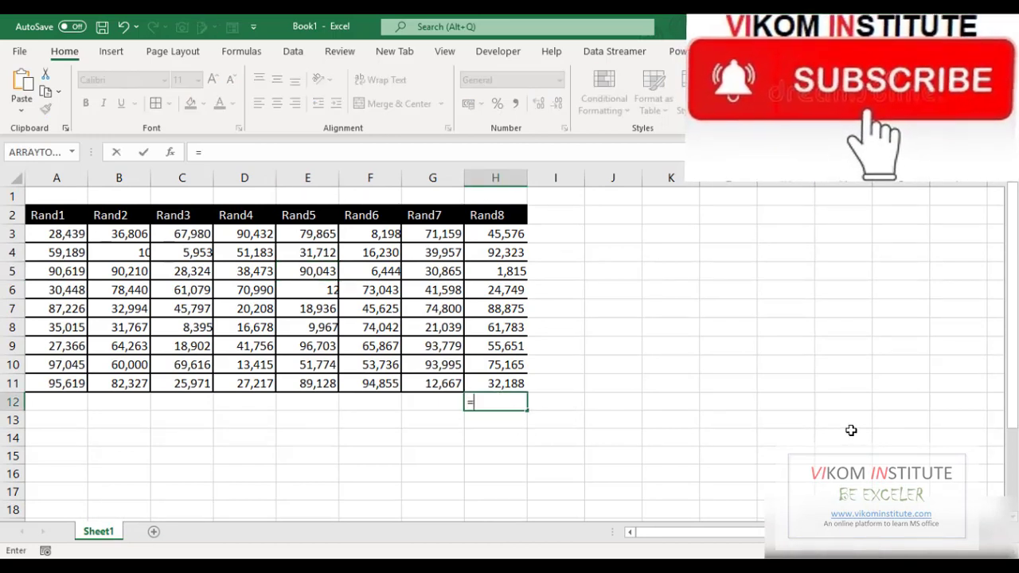
type("sum")
key("Tab")
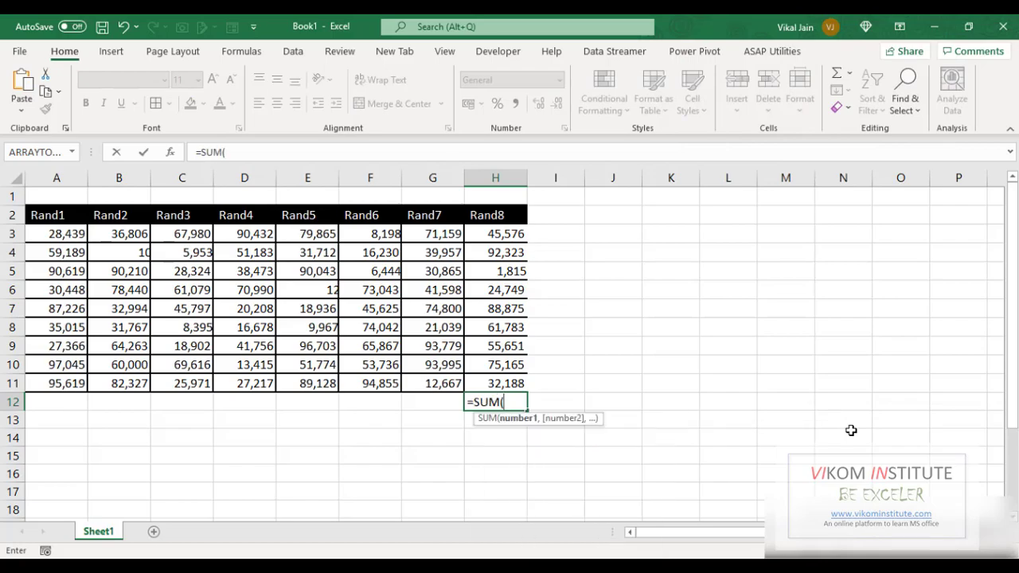
left_click_drag(502, 233, 503, 383)
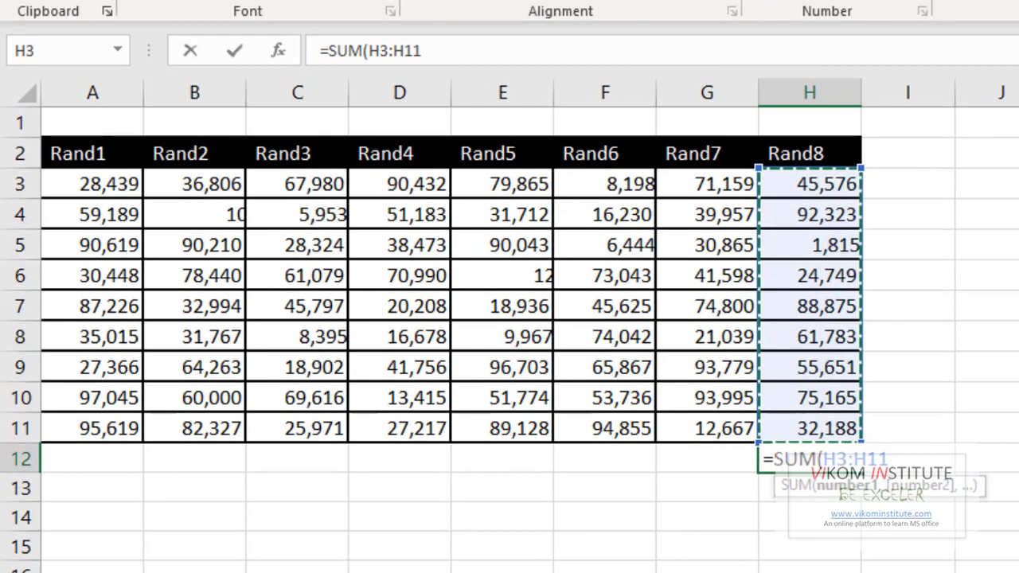
key("Return")
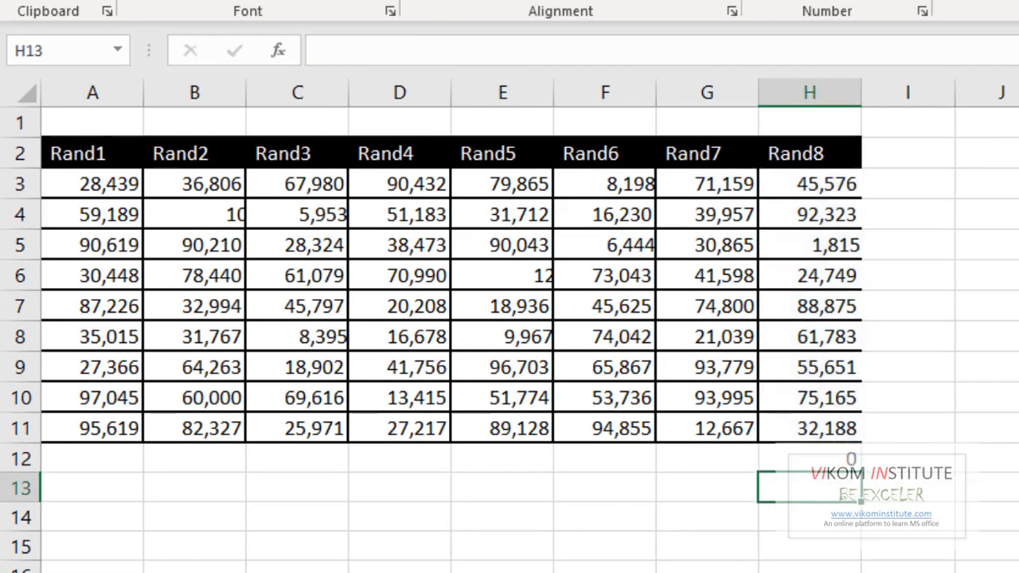
key("Up")
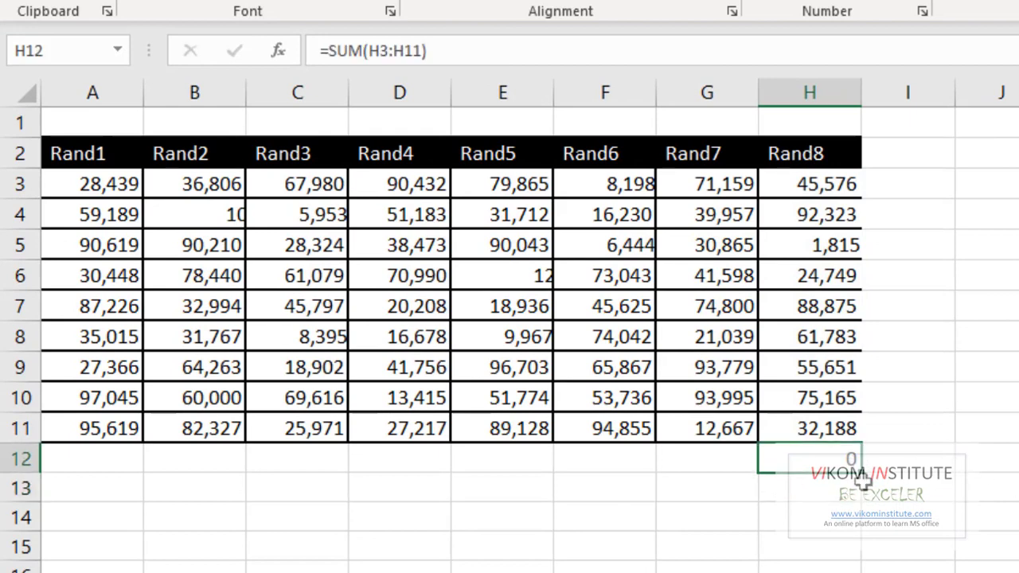
Fill the column total formula from H12 across the whole range A12:H12
key("shift+Left")
key("shift+Left")
key("shift+Left")
key("shift+Left")
key("shift+Left")
key("shift+Left")
key("shift+Left")
key("F2")
key("ctrl+Return")
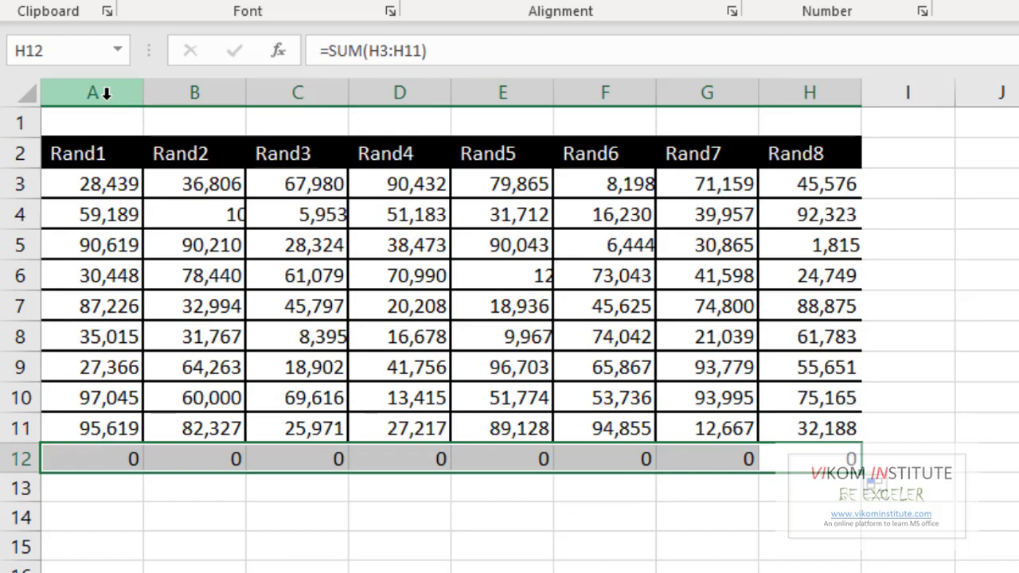
Autofit the widths of columns A to H to their contents
left_click_drag(102, 91, 844, 86)
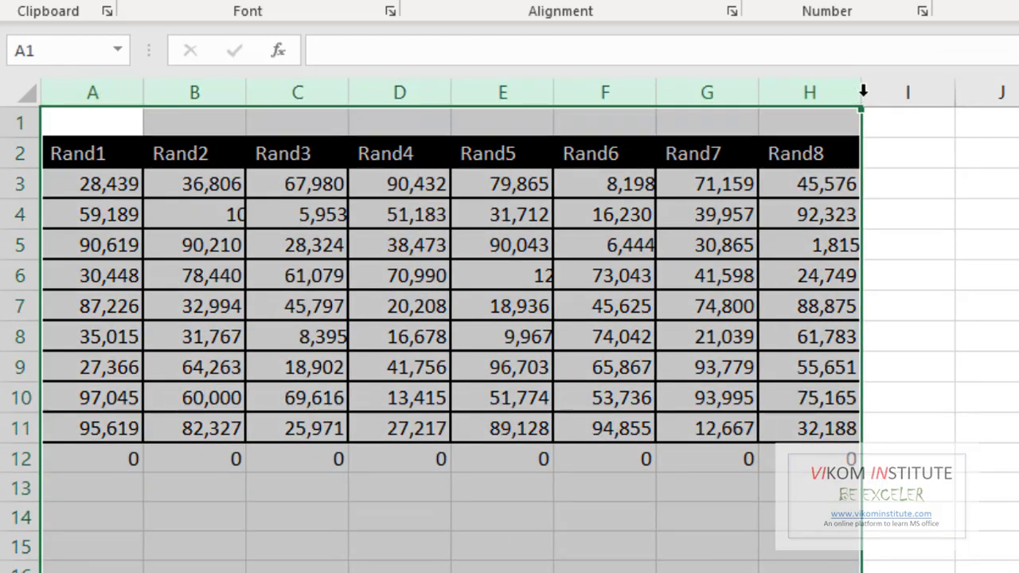
double_click(861, 92)
left_click(991, 185)
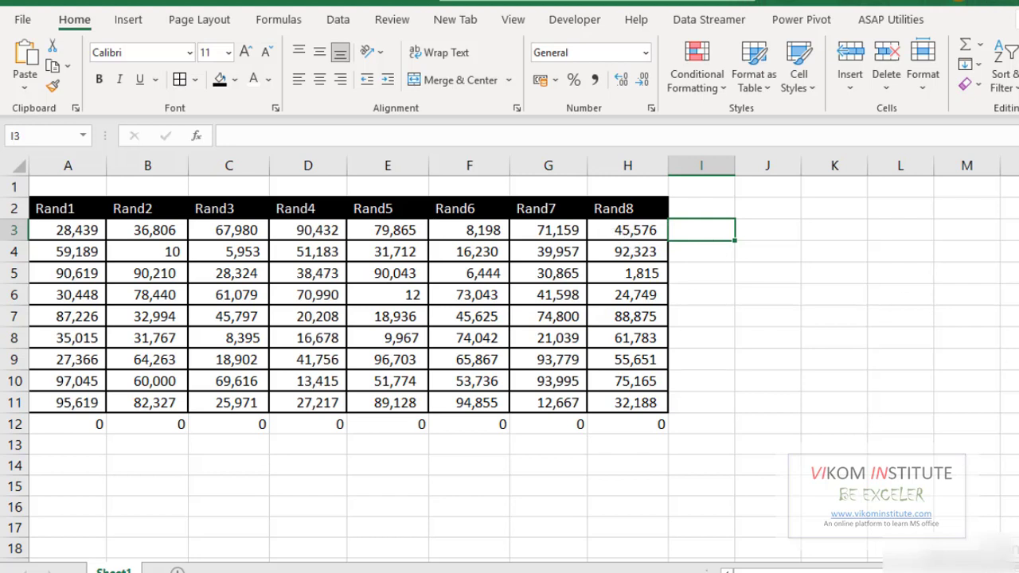
Add the header LEN in J2, enter =LEN(H3) in J3 and fill the formula down to J11
left_click(767, 208)
type("LEN")
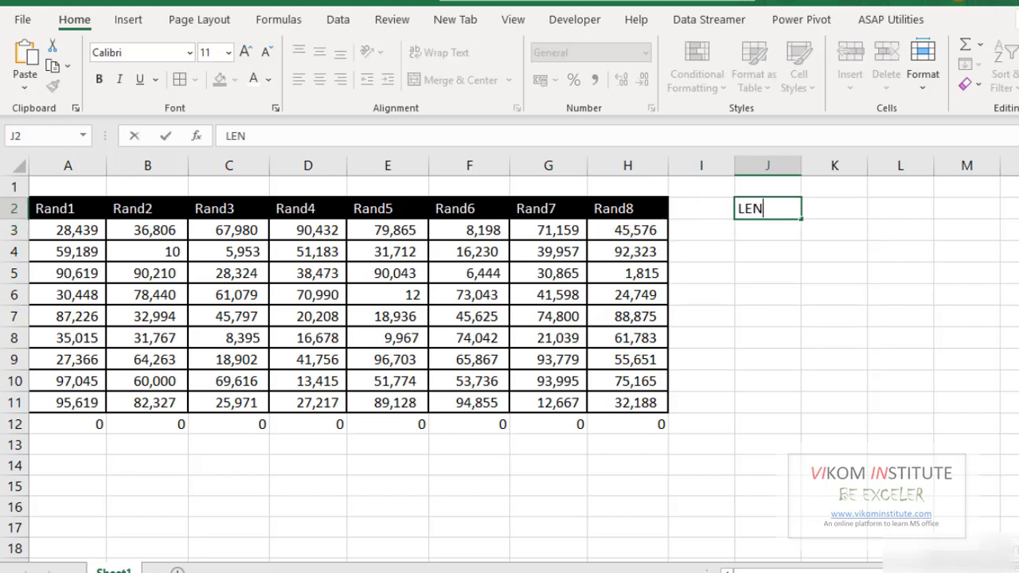
key("Return")
type("=len")
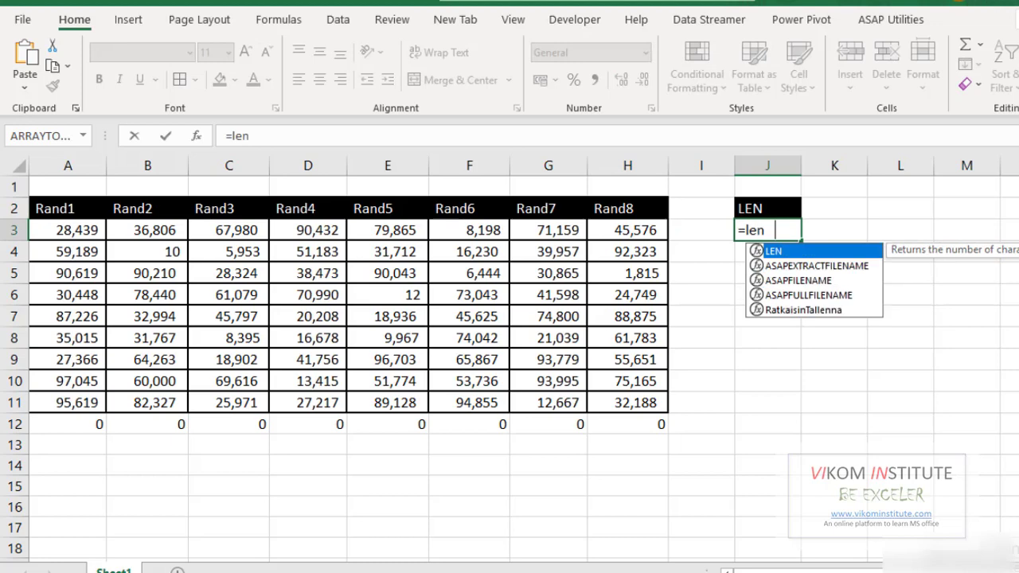
key("Tab")
left_click(643, 229)
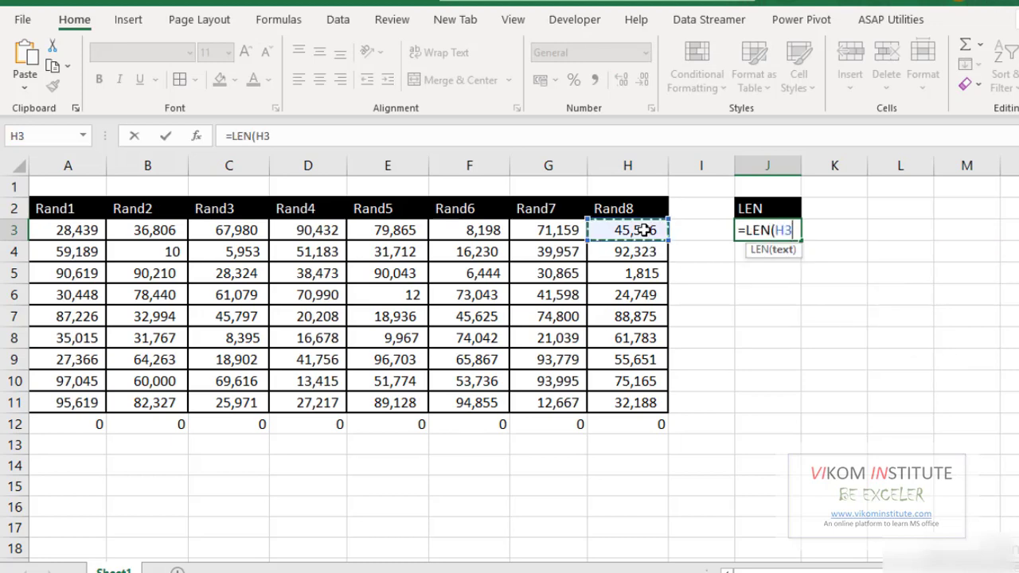
key("Return")
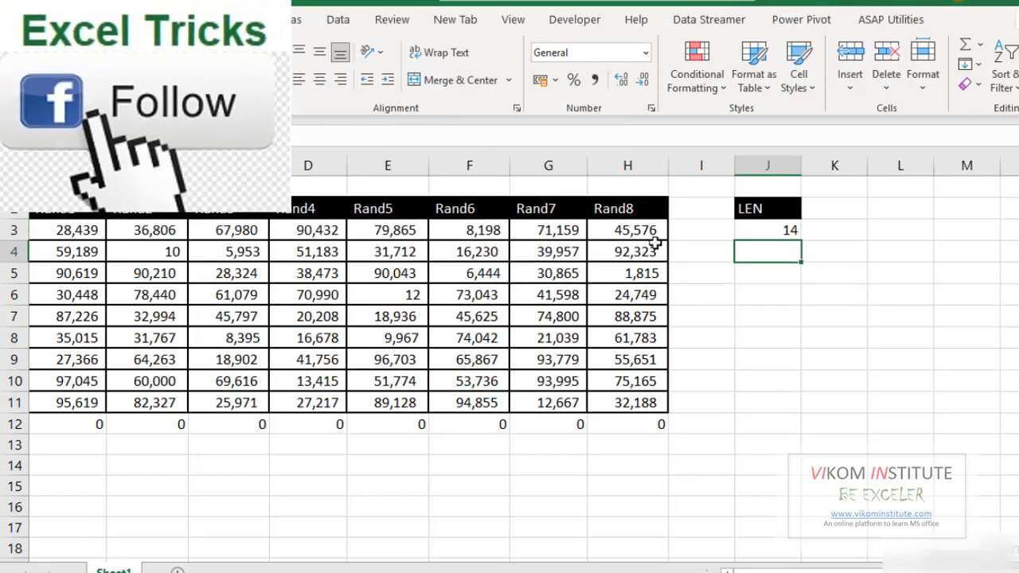
left_click(747, 234)
left_click_drag(801, 242, 786, 415)
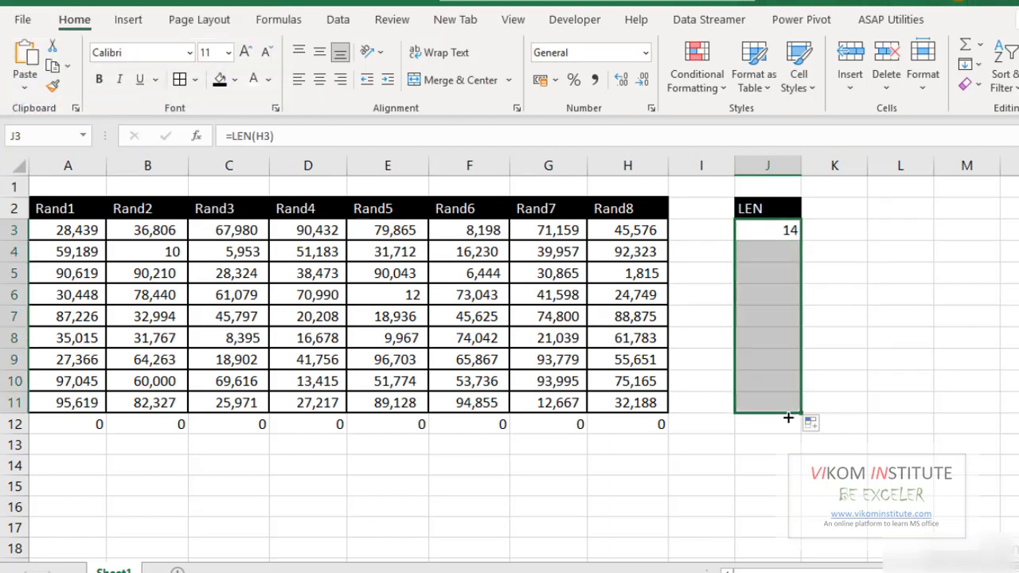
Examine the content of cell H3 for extra characters before and after the number, leaving the cell unedited
double_click(624, 230)
left_click_drag(616, 230, 590, 230)
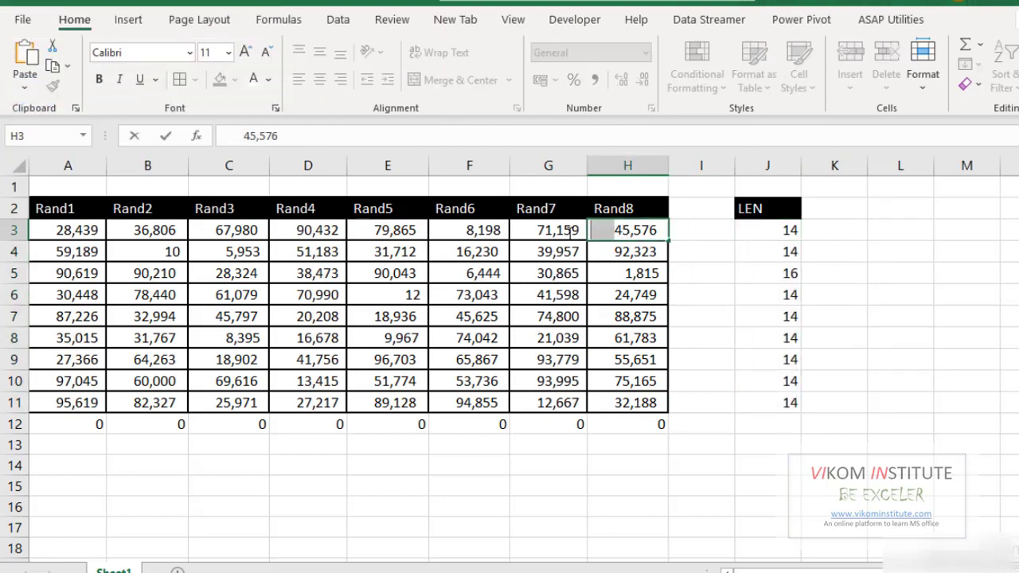
left_click_drag(657, 230, 719, 234)
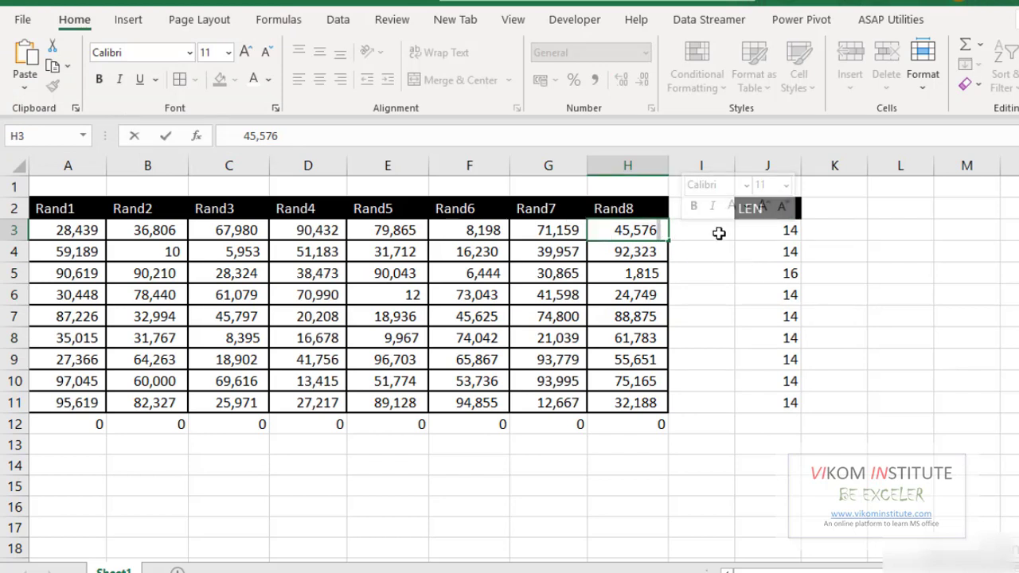
key("Escape")
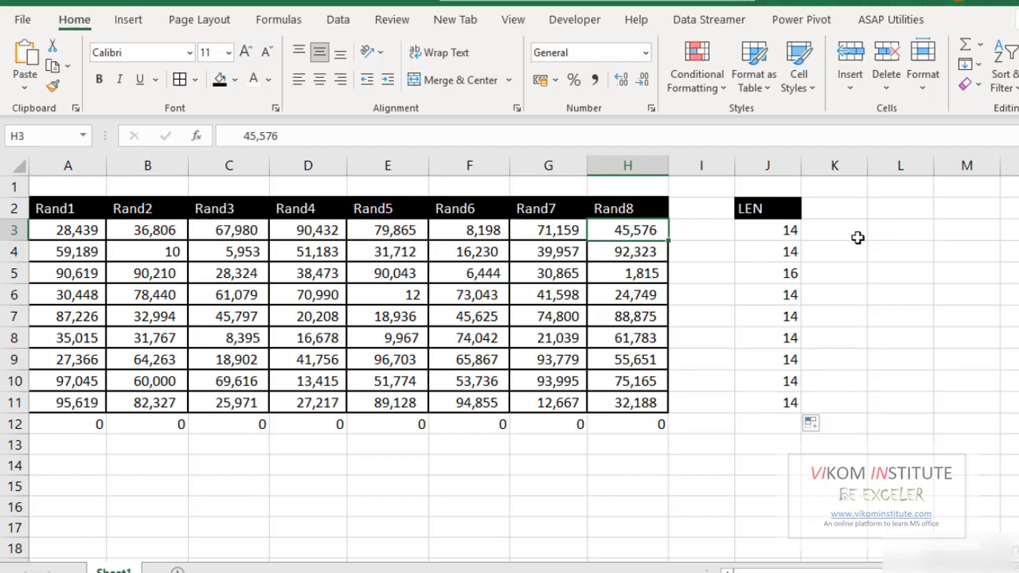
Add the header Trim in K2
left_click(828, 208)
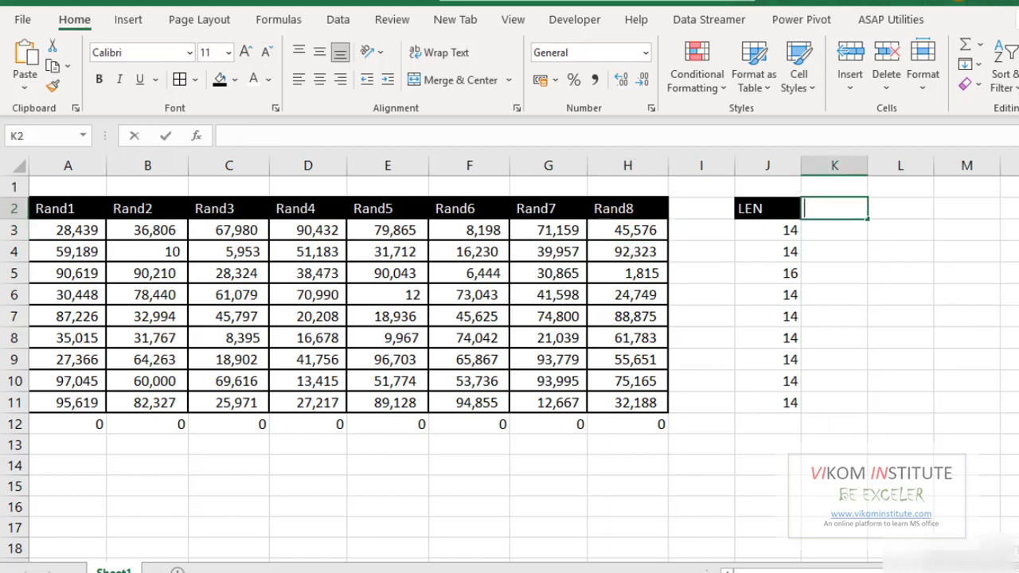
type("Trim")
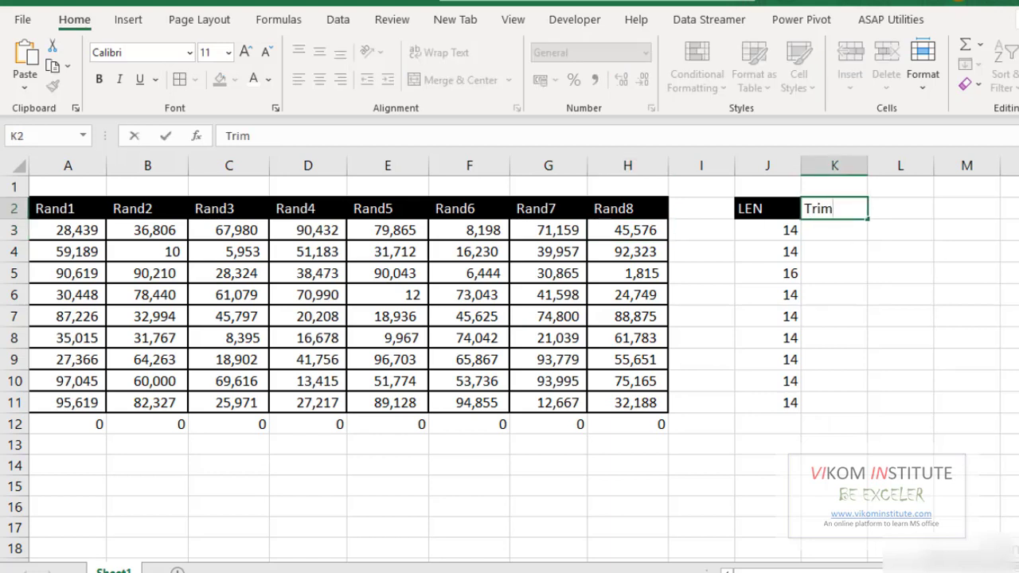
key("Right")
key("Down")
key("Left")
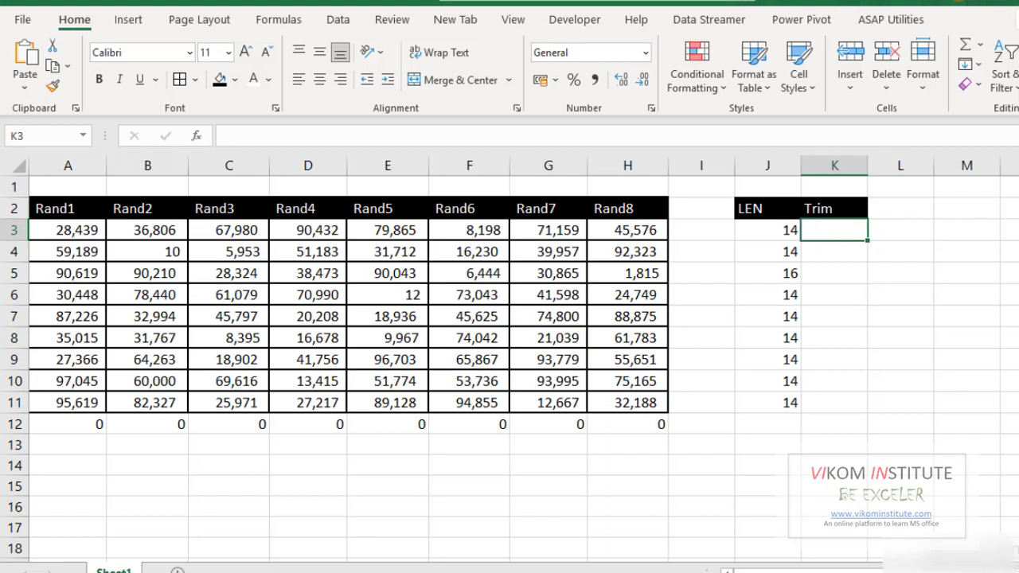
Enter =TRIM(H3) in K3 and fill the formula down to K11
type("=trim")
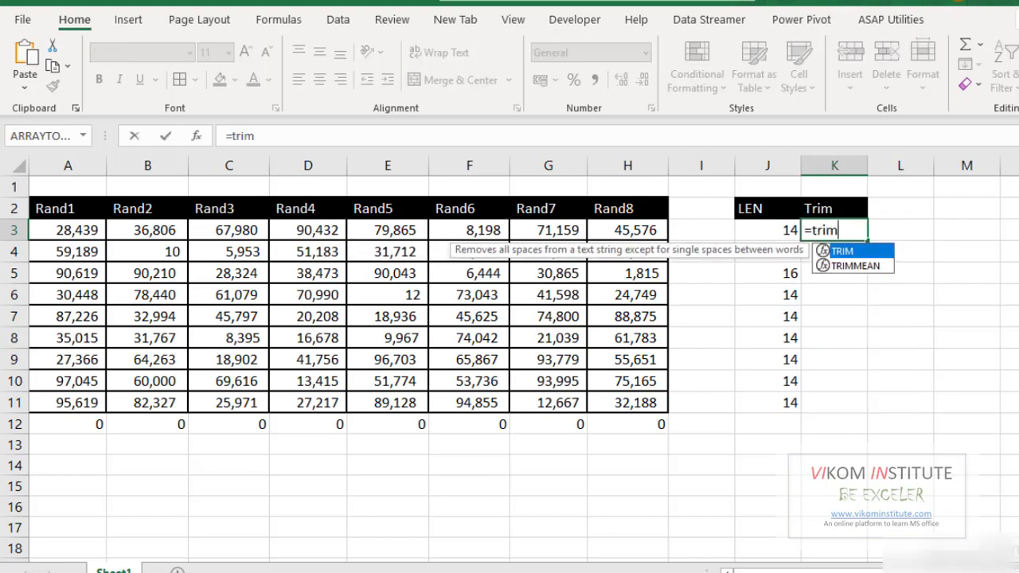
key("Tab")
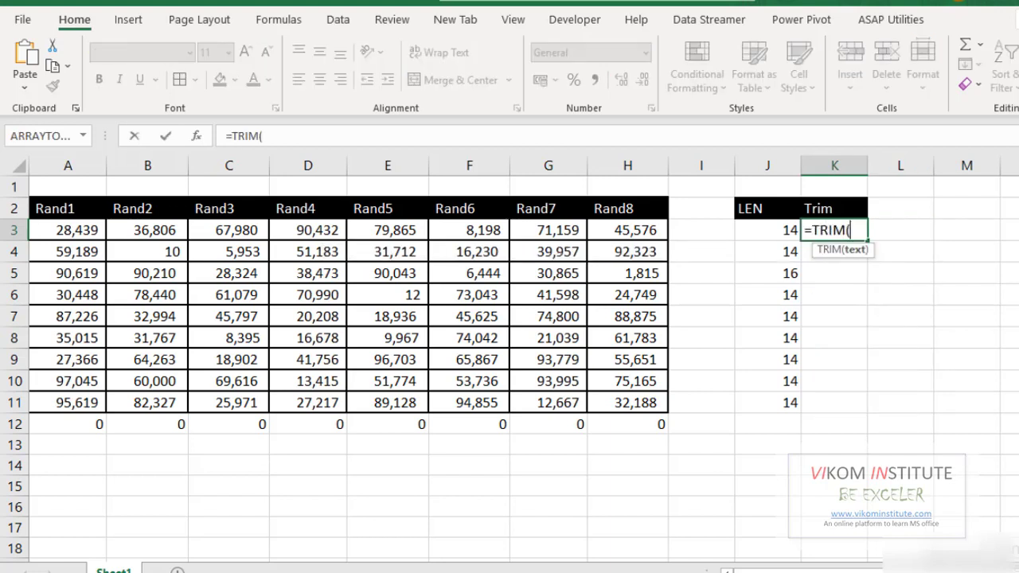
left_click(658, 232)
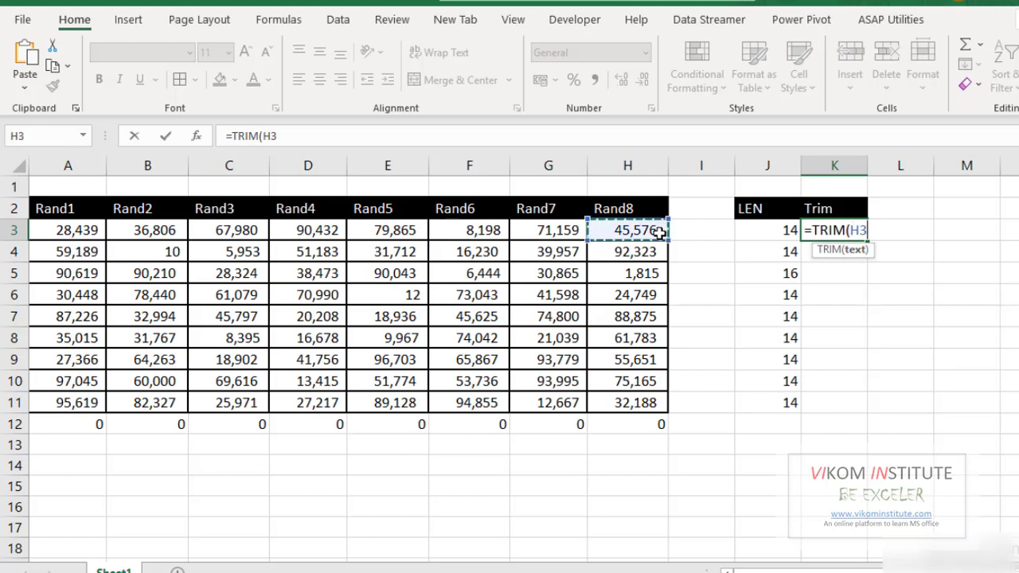
key("Return")
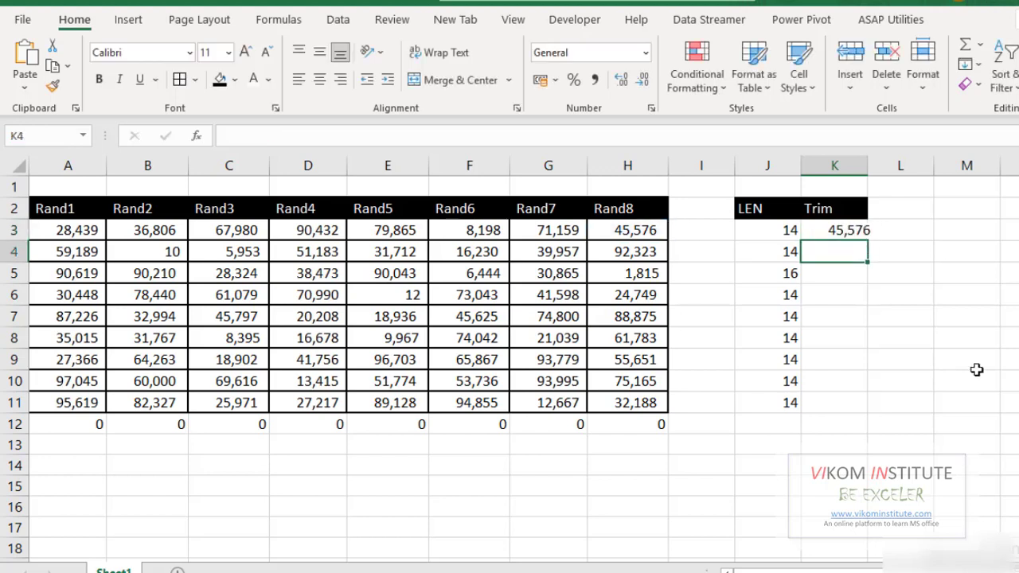
left_click(841, 230)
left_click_drag(867, 240, 849, 427)
Total the Trim column in K12 with =SUM(K3:K11) and autofit the width of column K
left_click(849, 428)
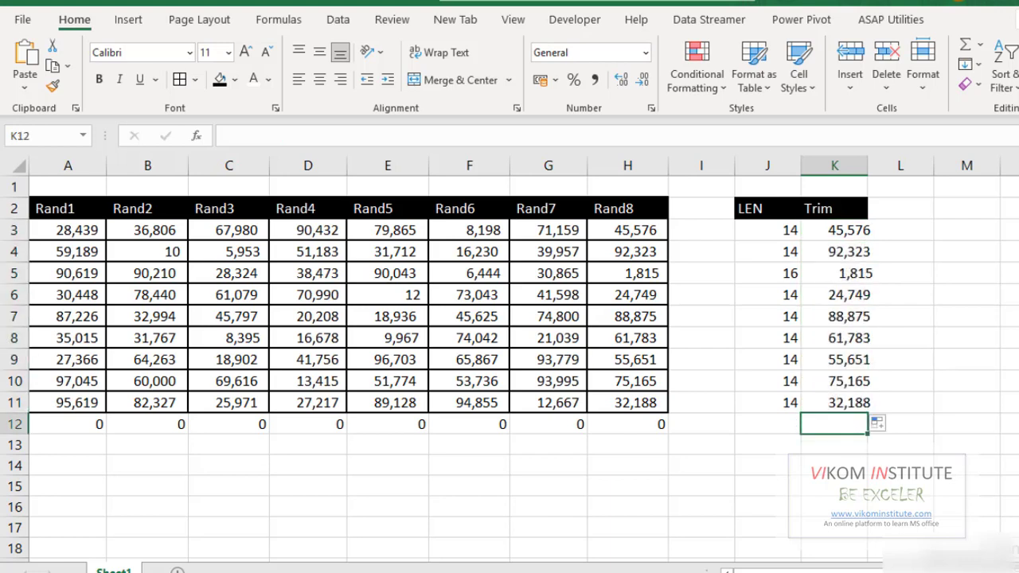
key("alt+equal")
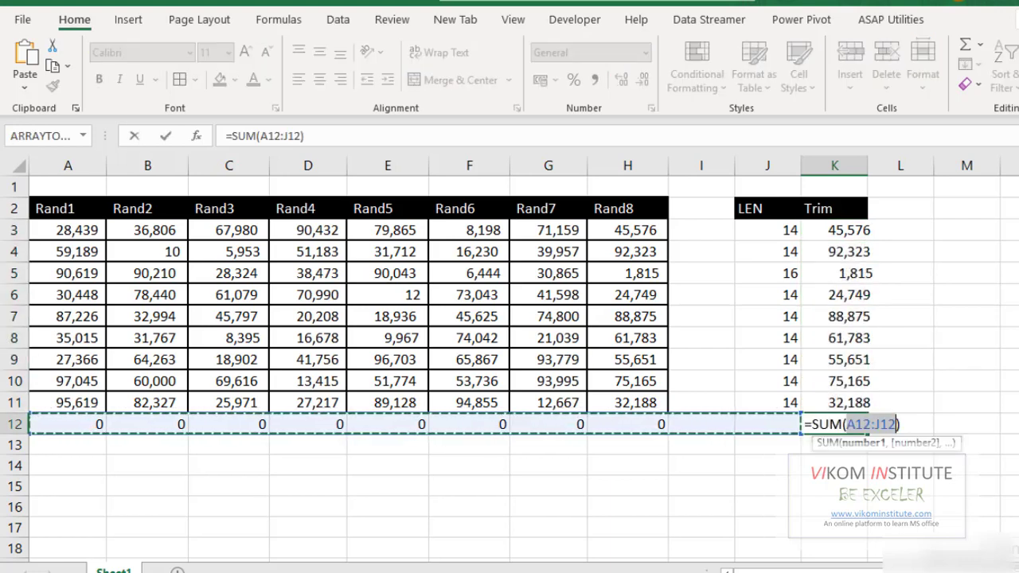
left_click_drag(844, 230, 848, 402)
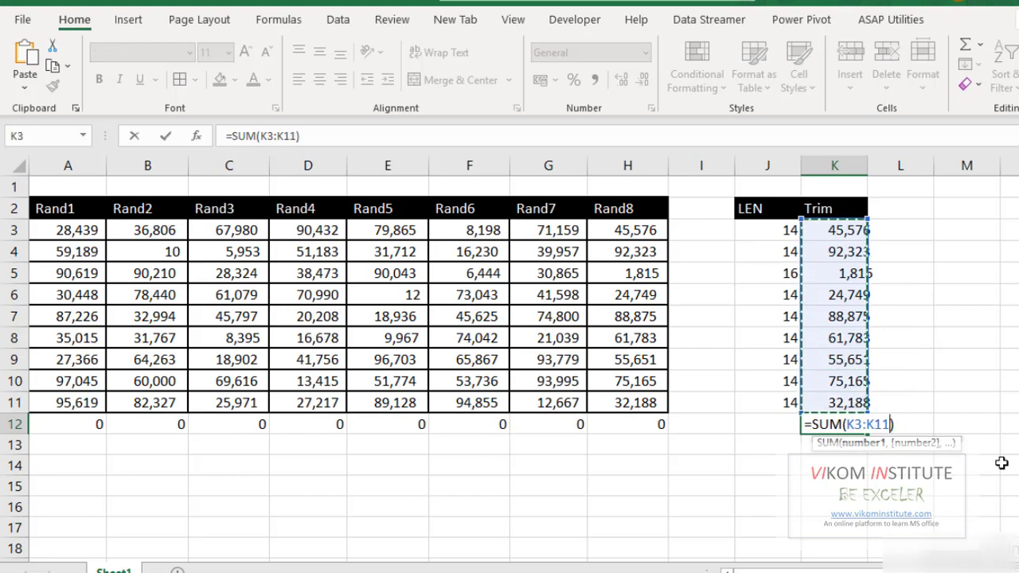
key("Return")
key("Up")
key("Up")
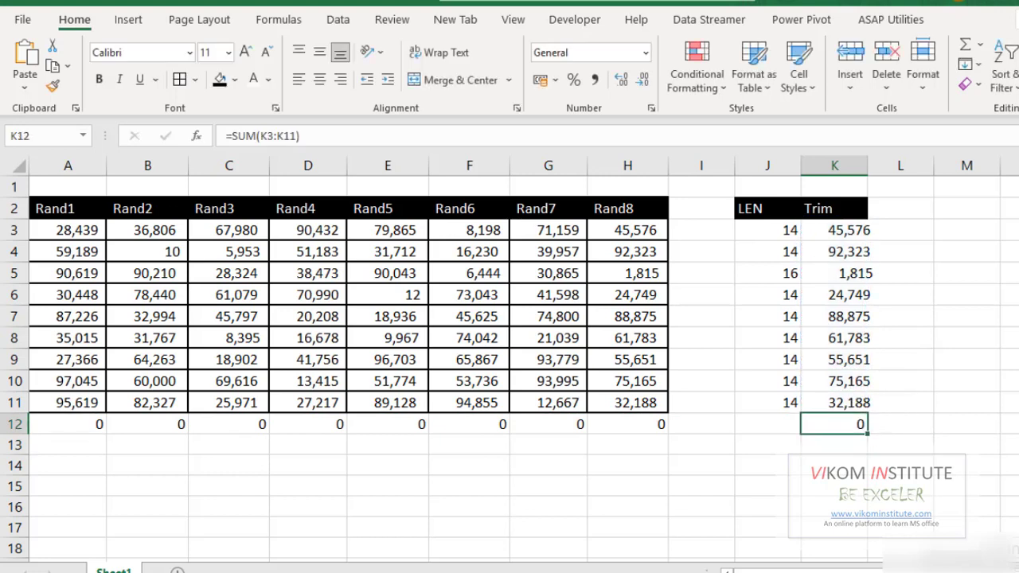
key("ctrl+Up")
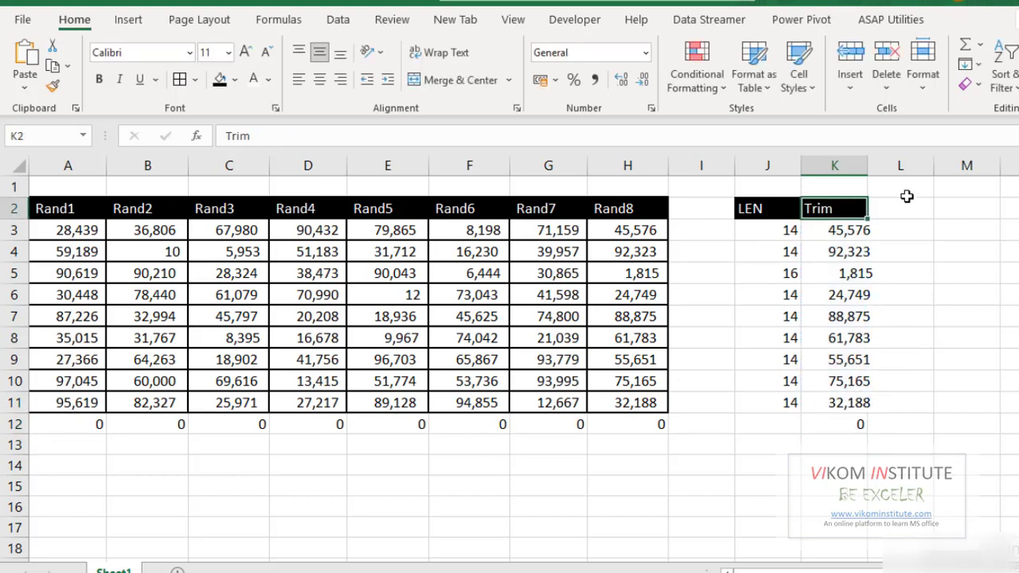
double_click(872, 167)
left_click(889, 207)
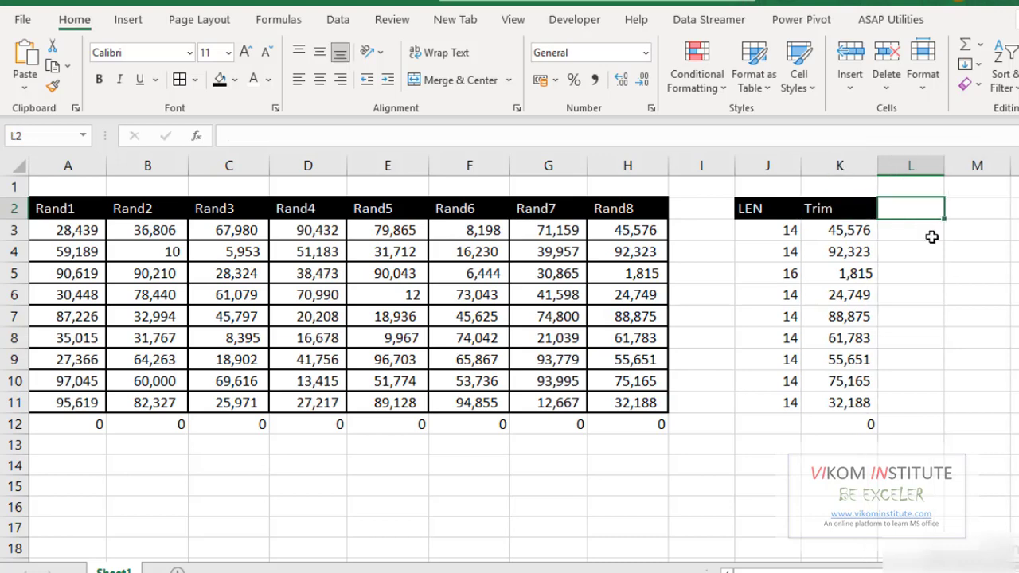
type("=len")
key("Tab")
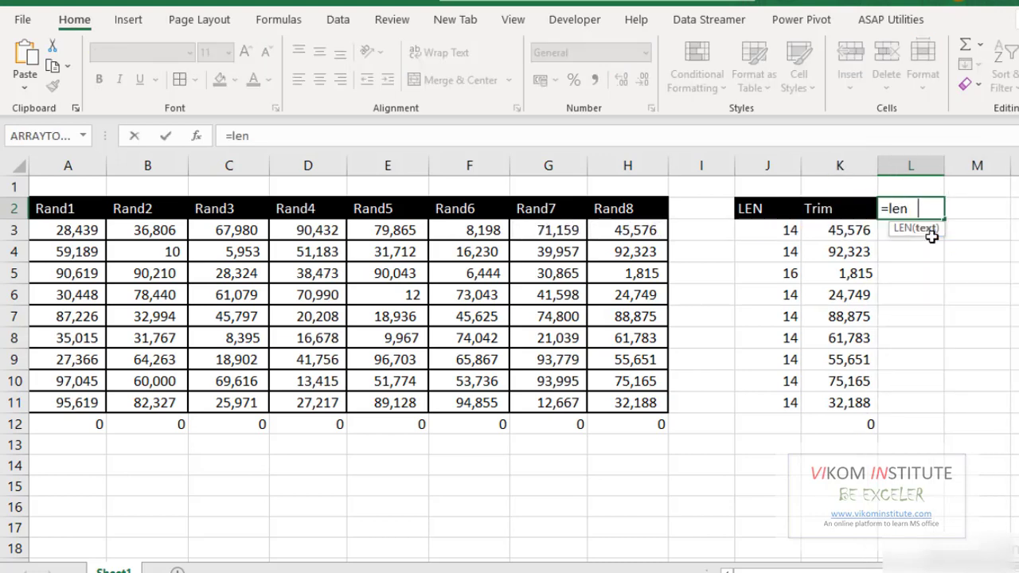
key("Escape")
Enter =LEN(K3) in L3 and fill the formula down to L11
left_click(920, 230)
type("=len")
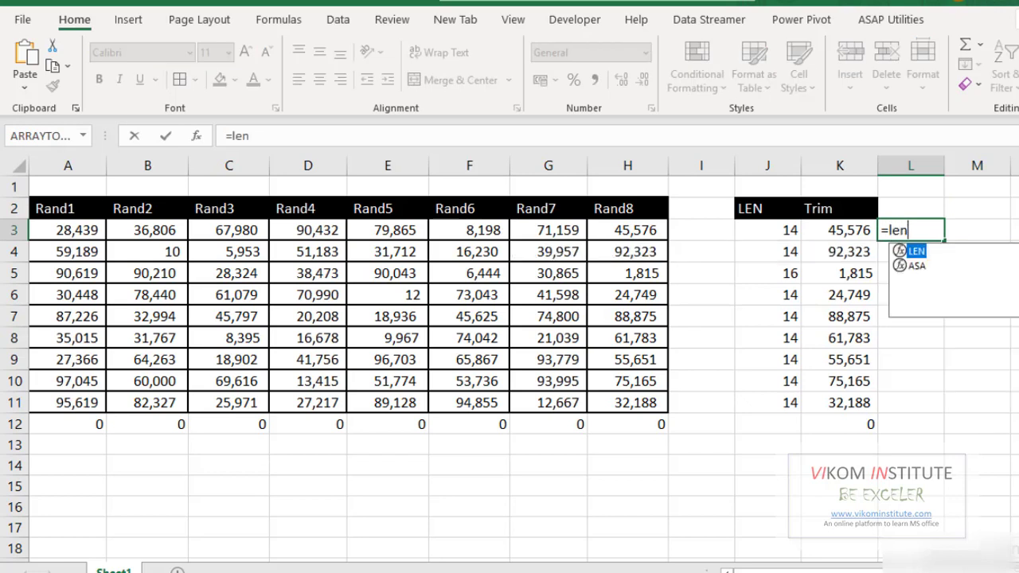
key("Tab")
key("Left")
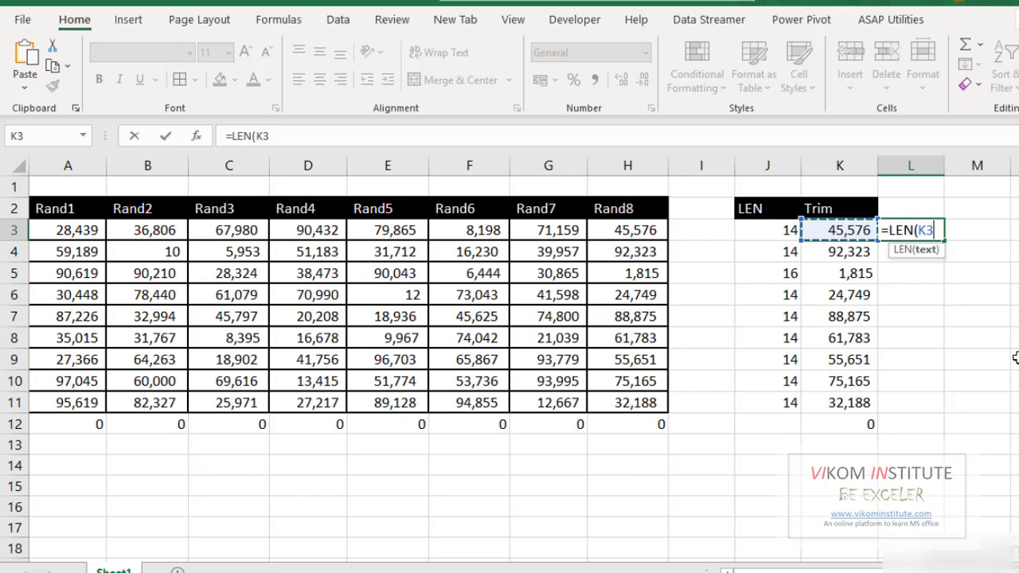
type(")")
key("Return")
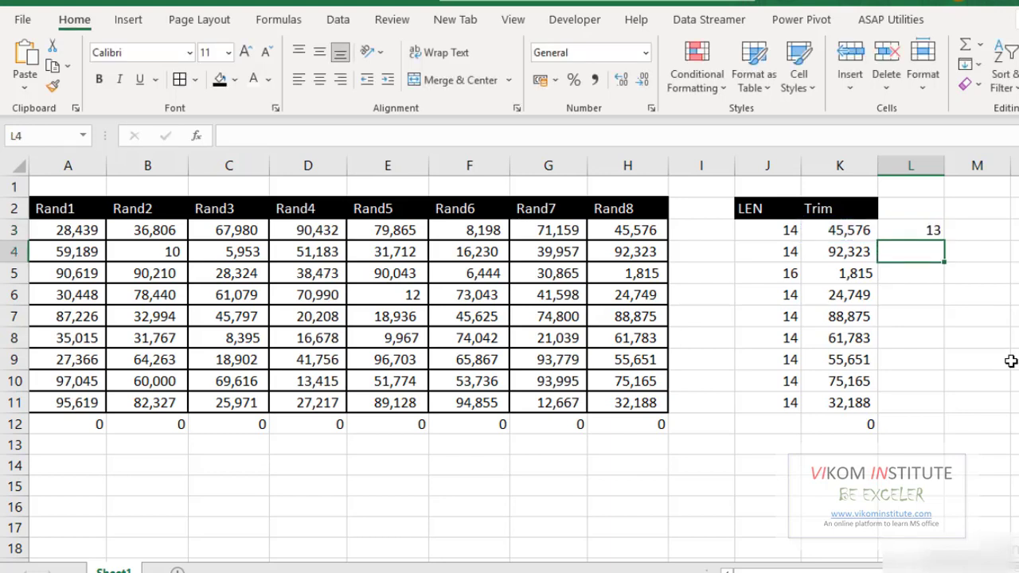
left_click(933, 230)
left_click_drag(942, 240, 925, 412)
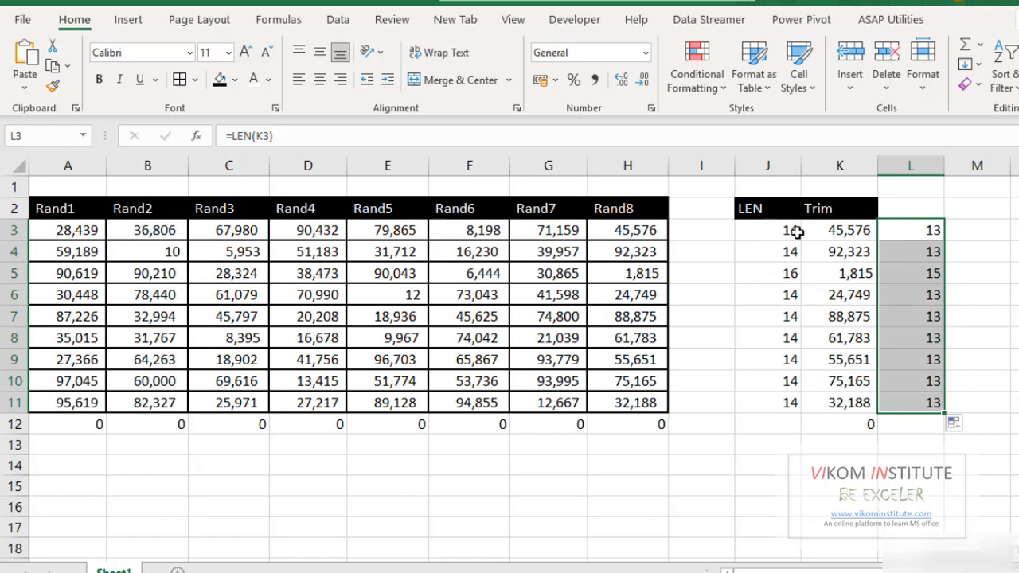
Add the header Subsitute in M2
left_click(975, 212)
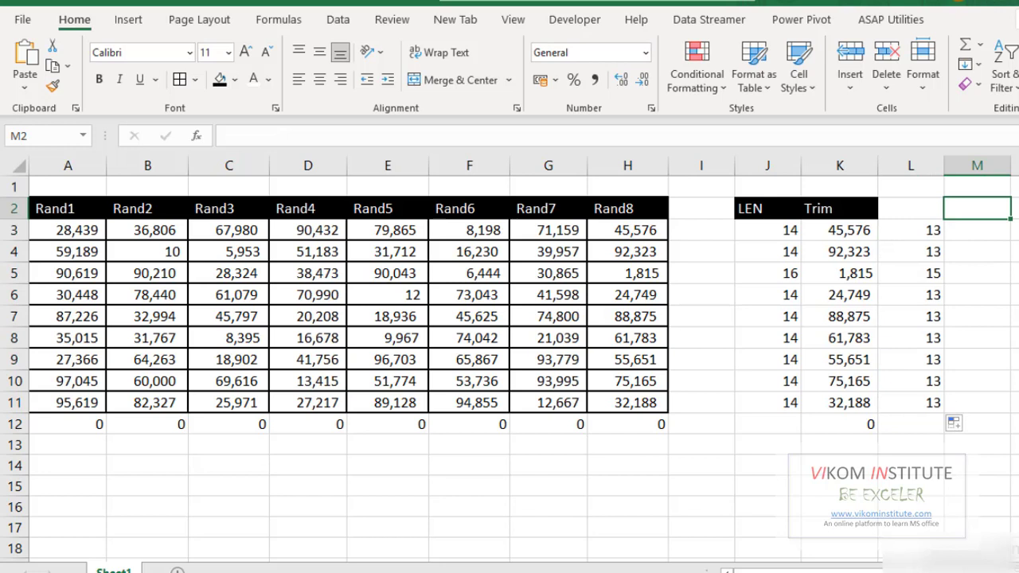
type("Subsitute")
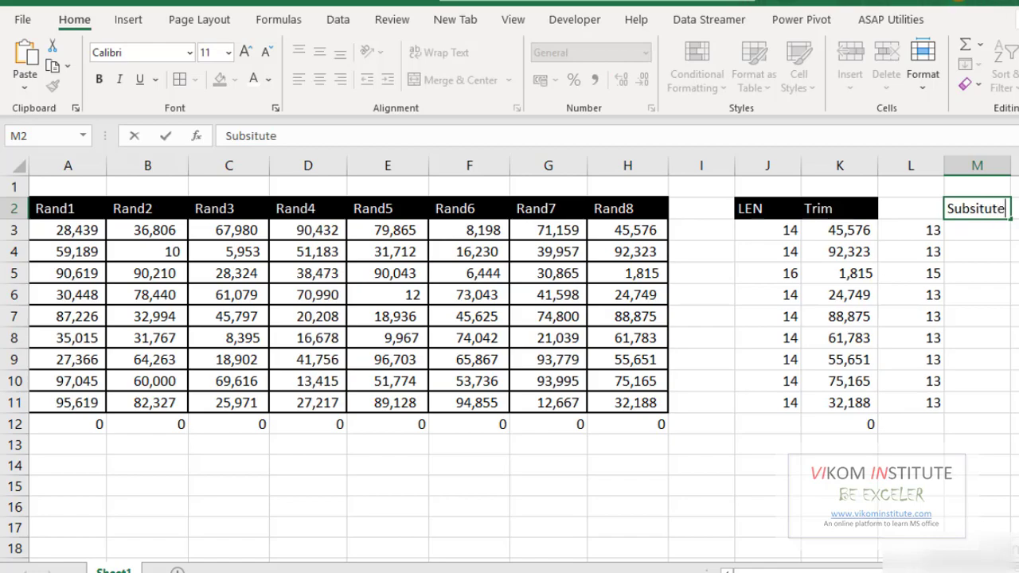
key("Return")
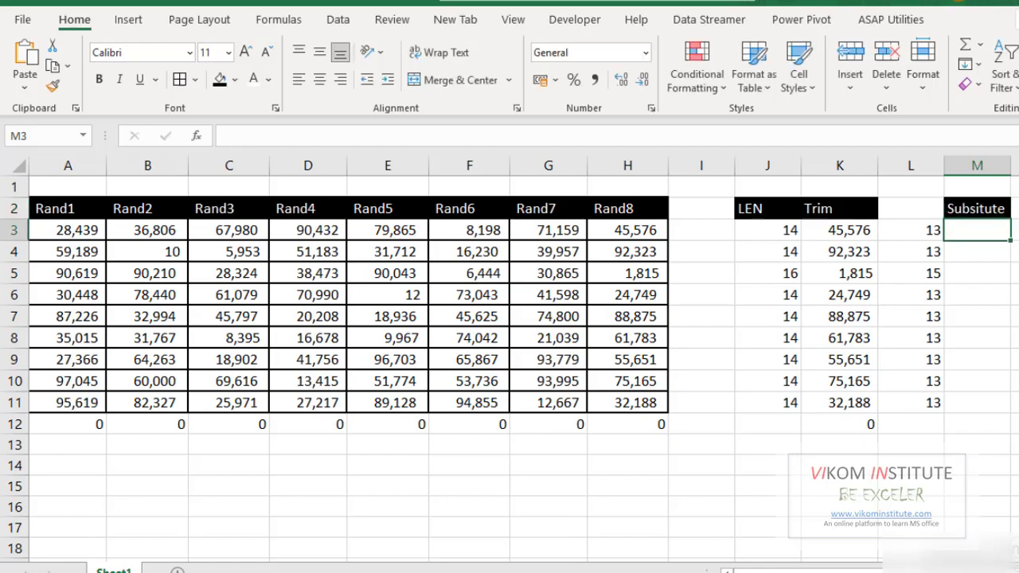
Enter =SUBSTITUTE(H3," ","") in M3 and fill the formula down to M11
type("=")
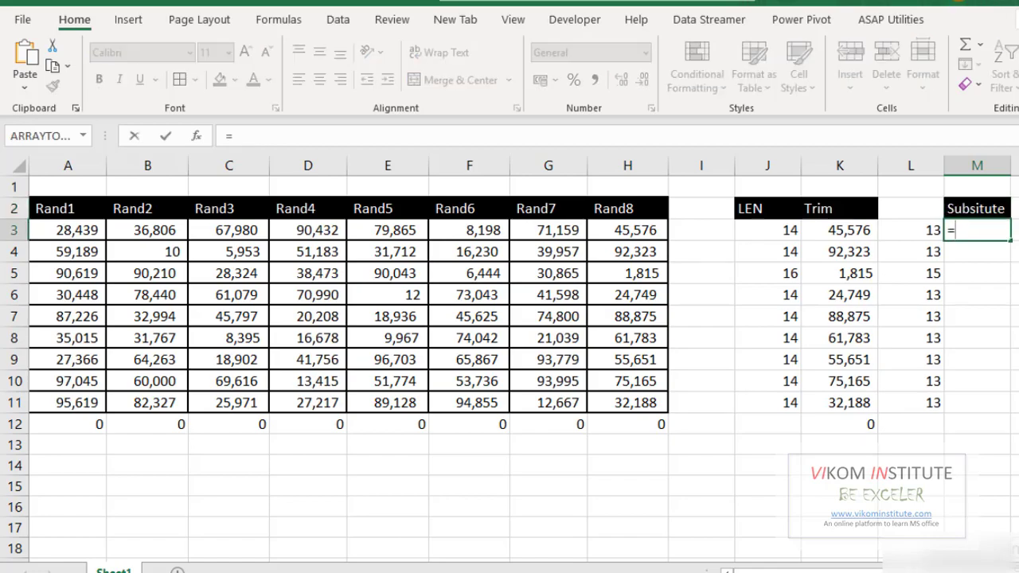
type("su")
key("Tab")
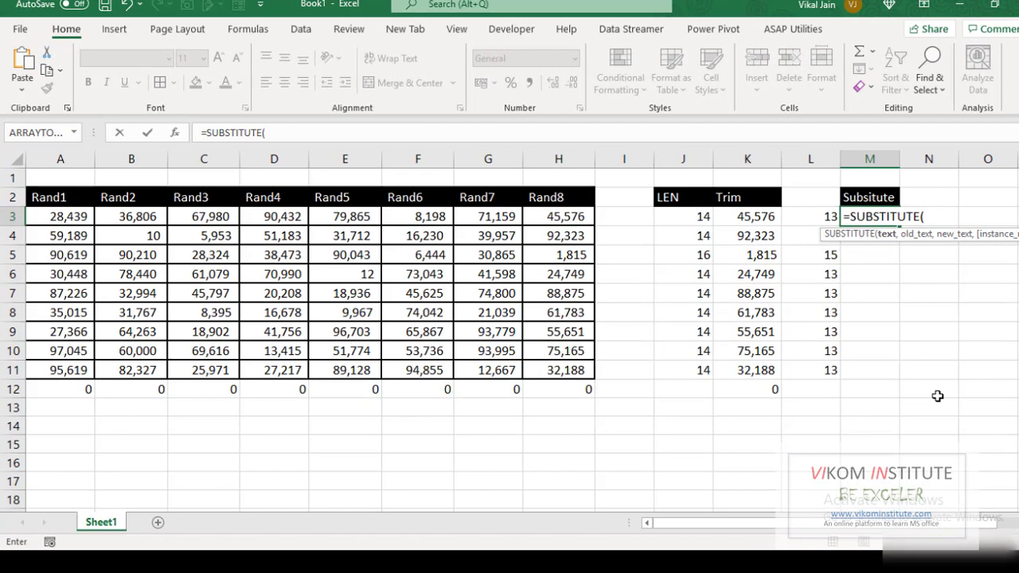
left_click(573, 218)
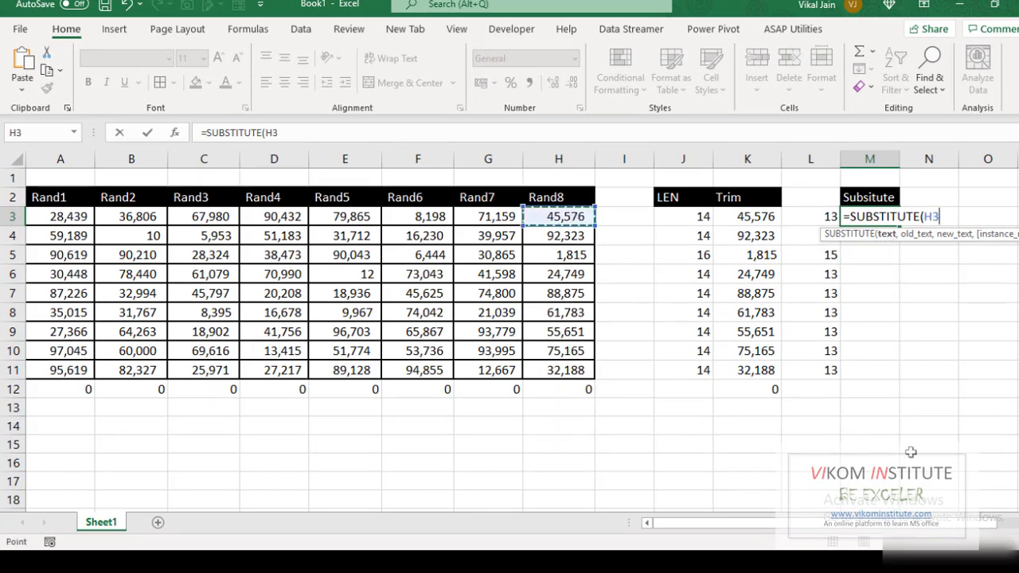
type(",")
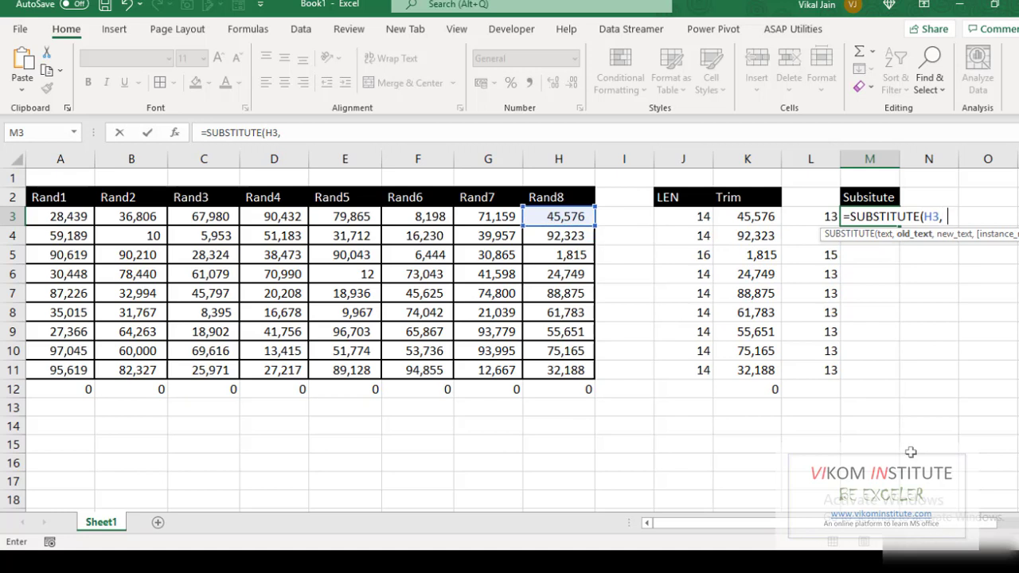
type("\" \",")
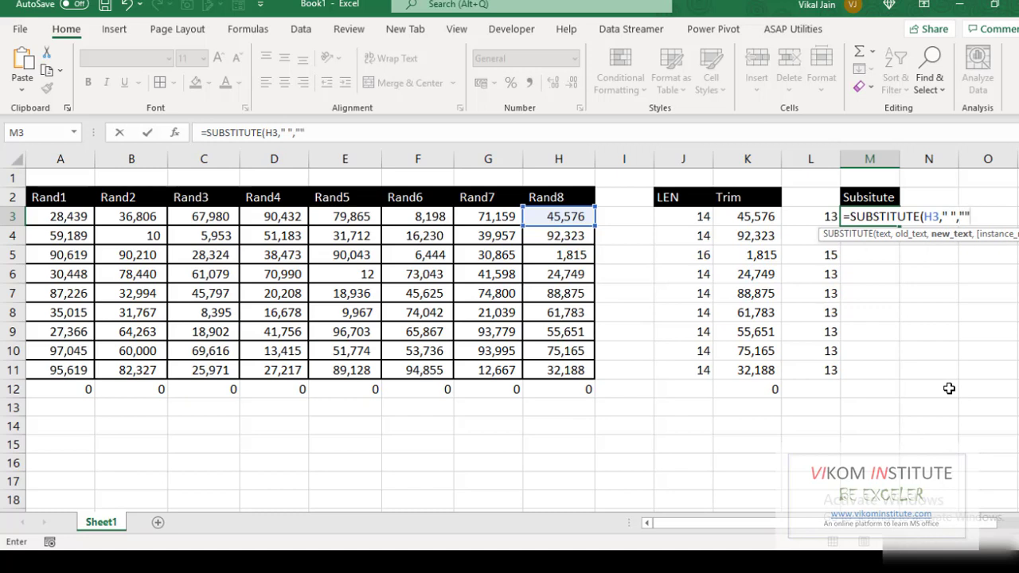
type("\"\")")
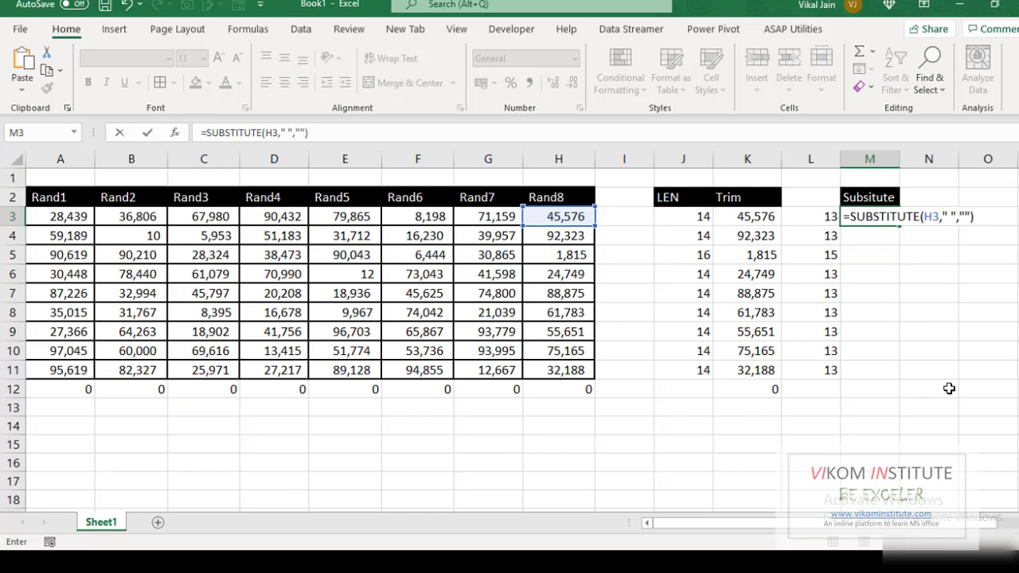
key("Return")
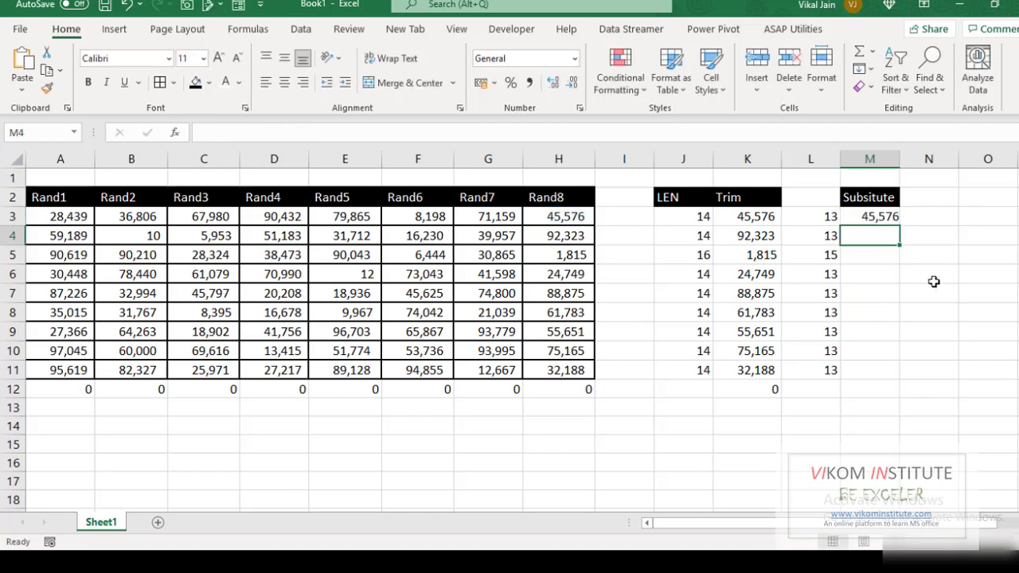
left_click(888, 220)
left_click_drag(900, 225, 876, 377)
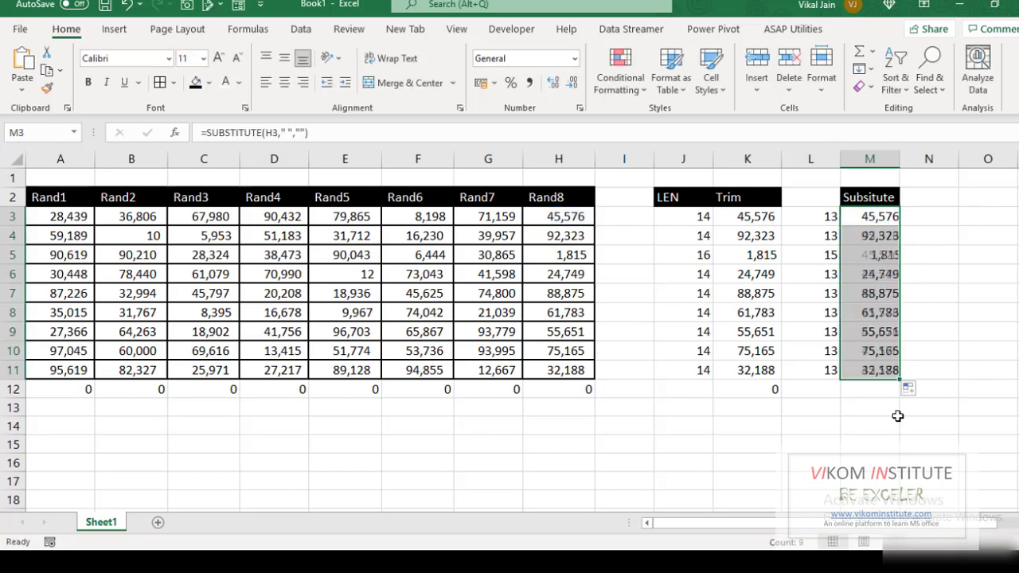
Enter =LEN(M3) in N3 and fill the formula down to N11
left_click(941, 223)
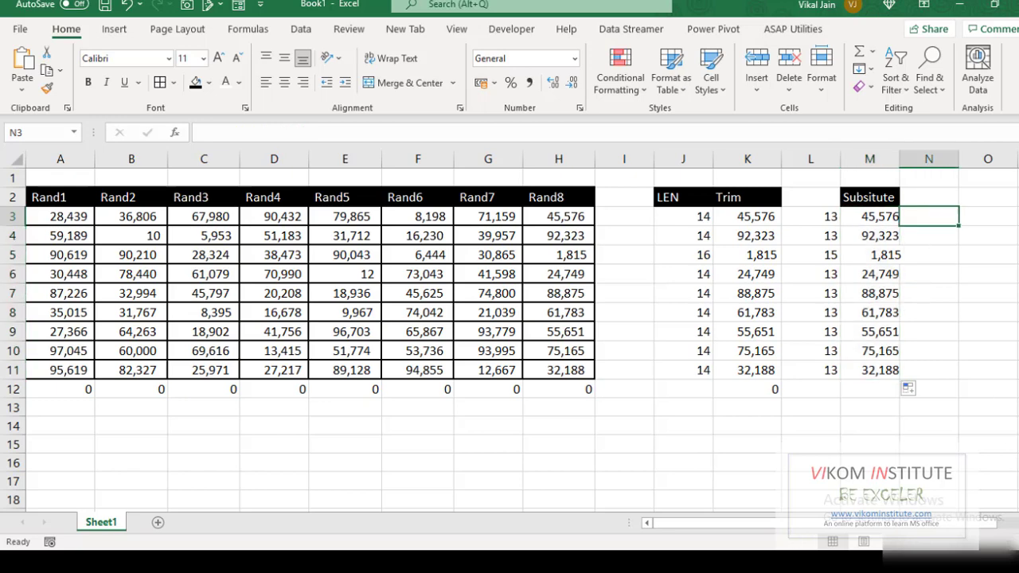
type("=len")
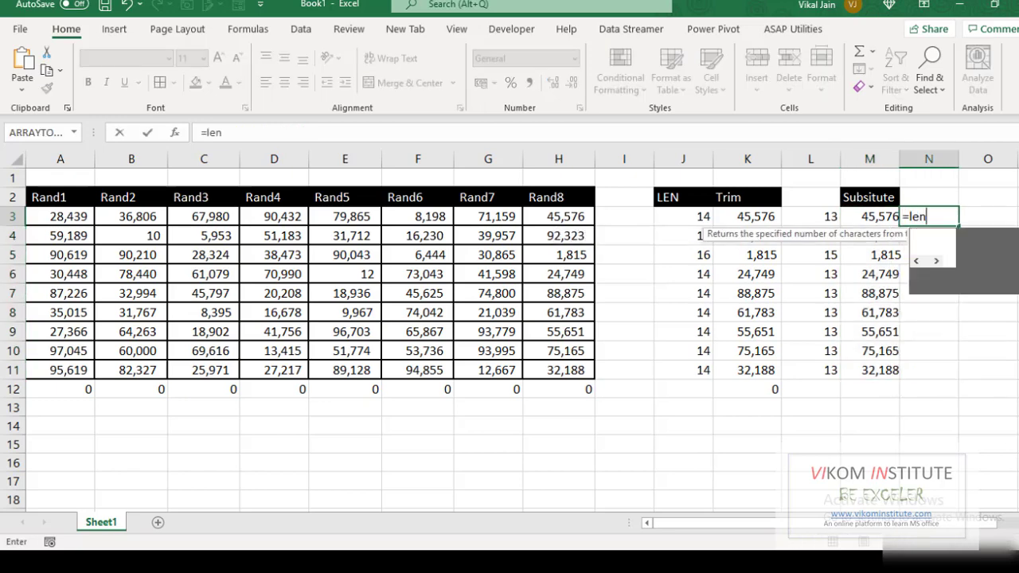
key("Tab")
left_click(884, 215)
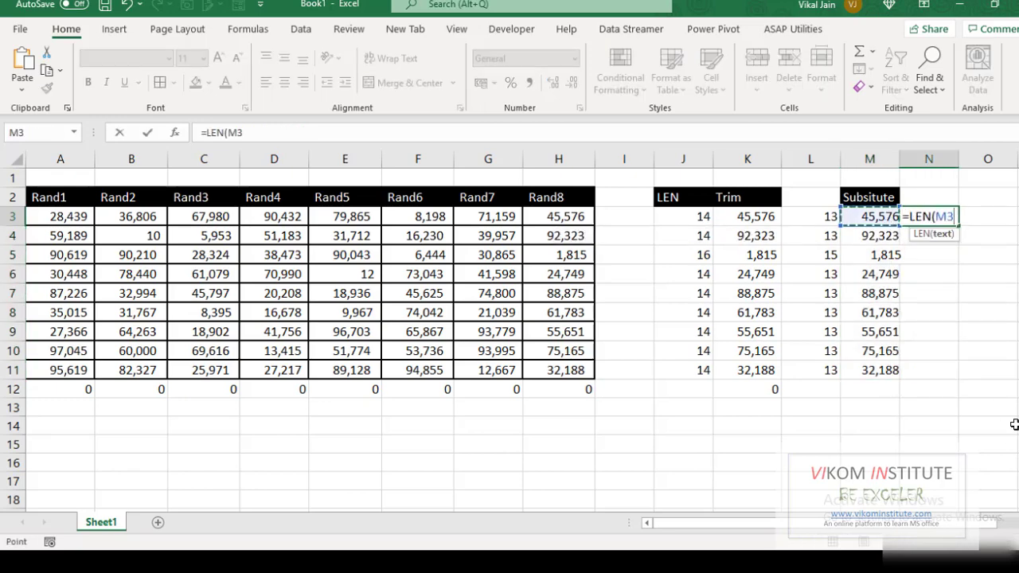
key("Return")
left_click(927, 219)
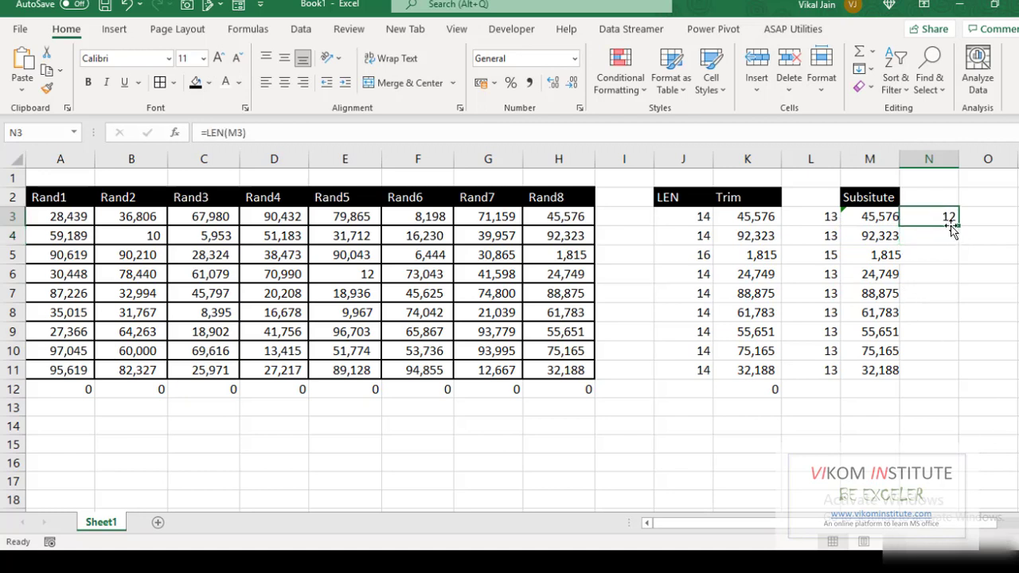
left_click_drag(960, 228, 946, 374)
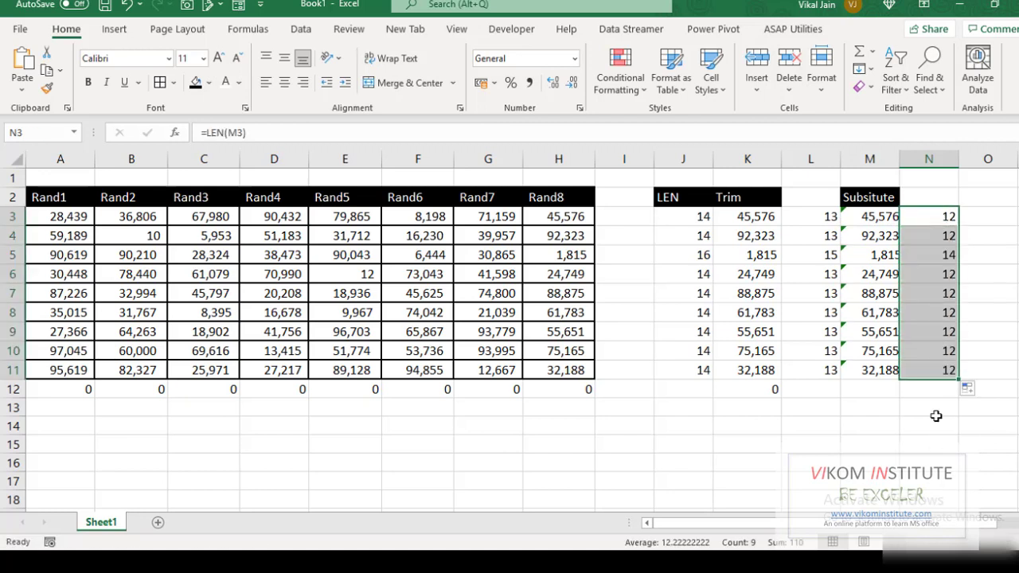
left_click(933, 223)
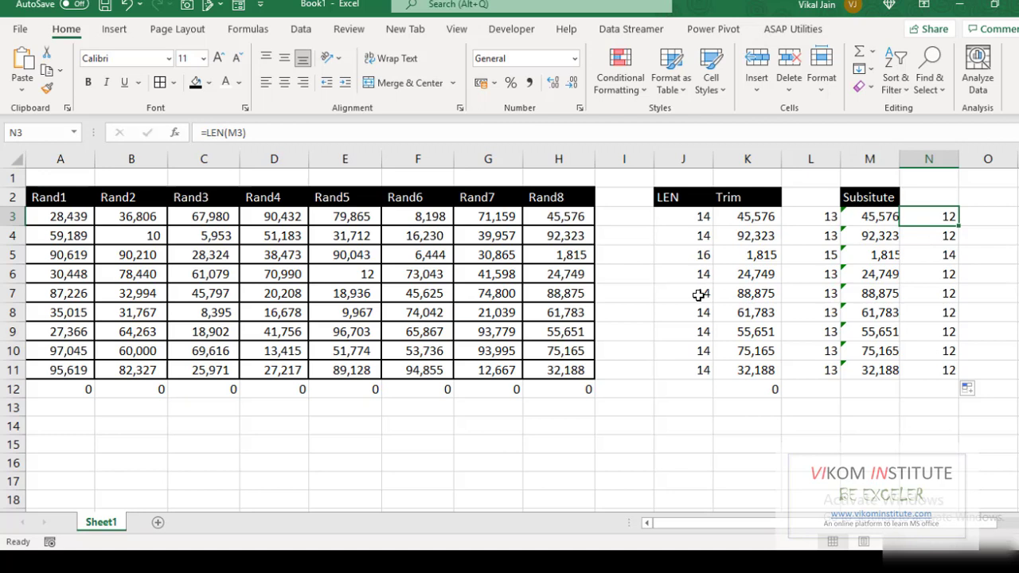
Try to replace the blank characters in the table A2:H11 with nothing using Find and Replace
key("ctrl+h")
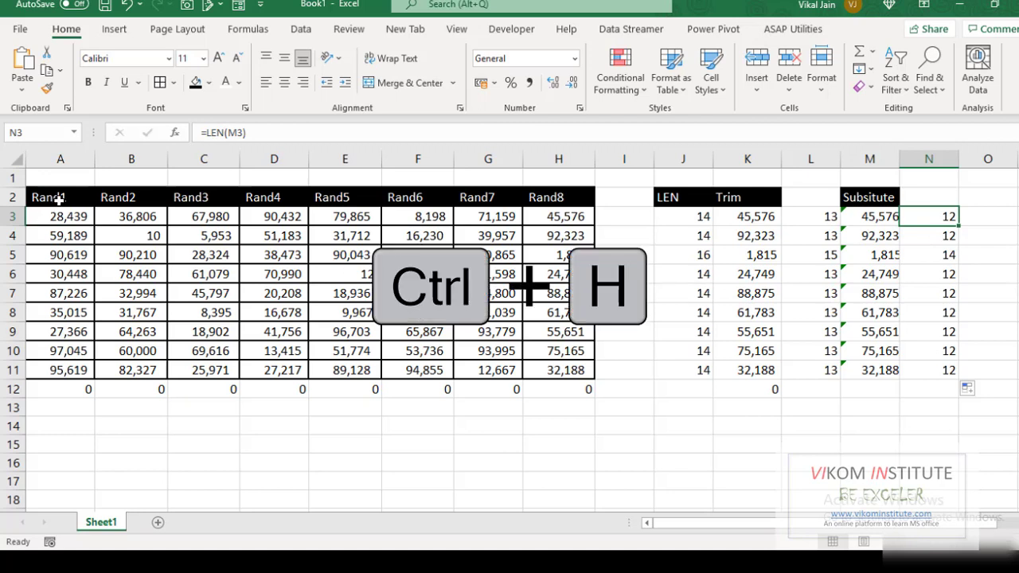
left_click_drag(50, 196, 557, 367)
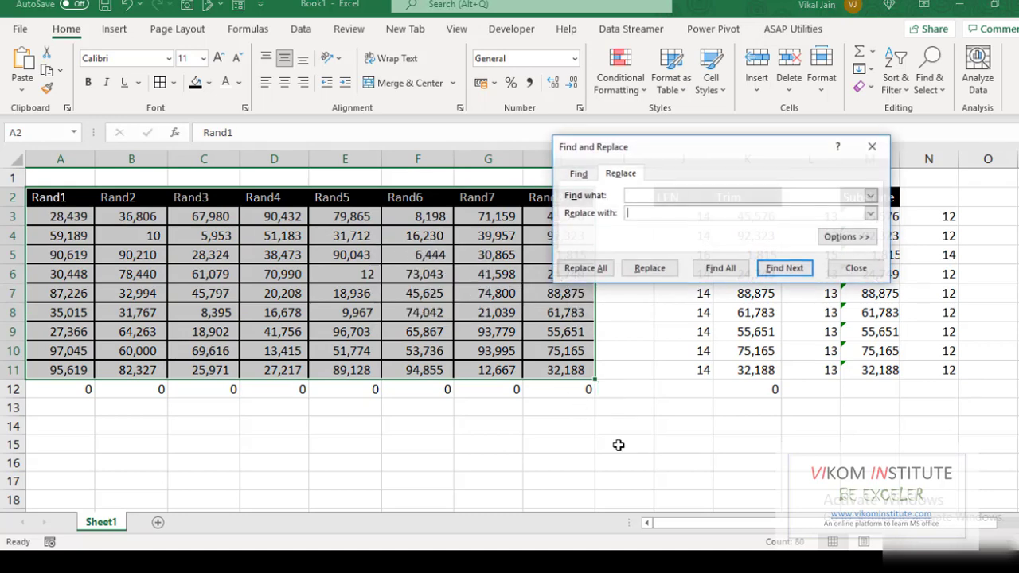
left_click(650, 200)
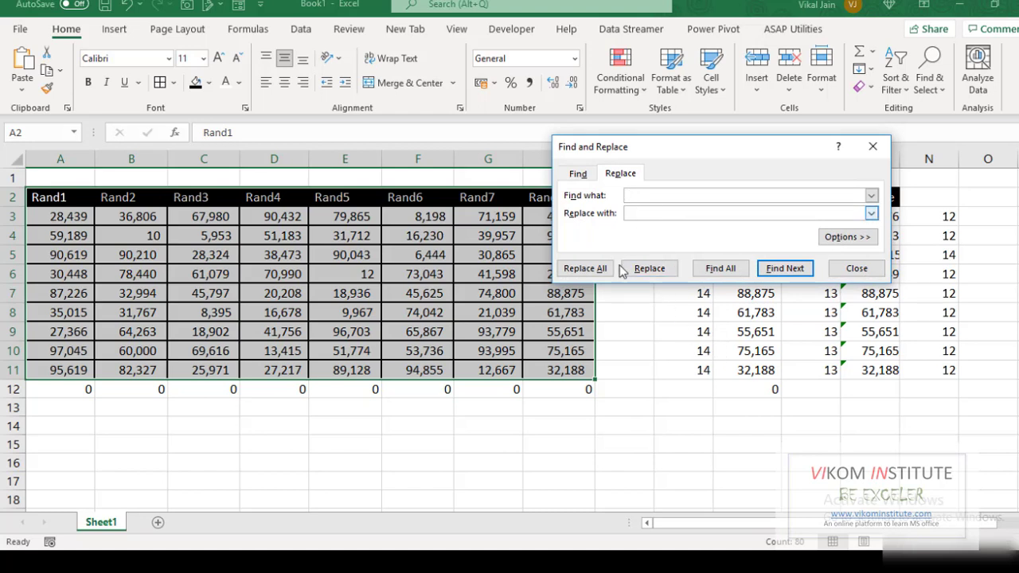
left_click(648, 269)
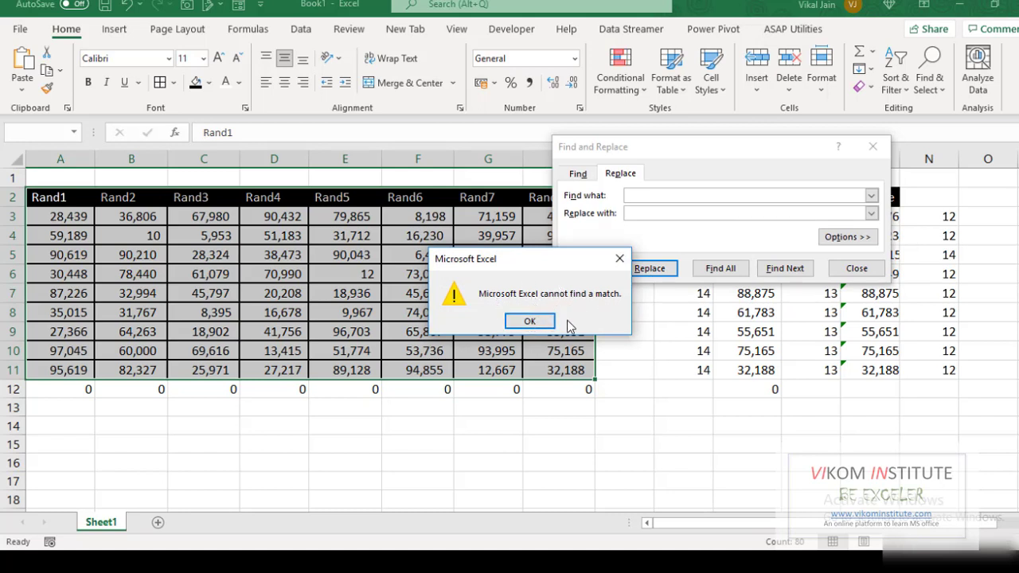
key("Return")
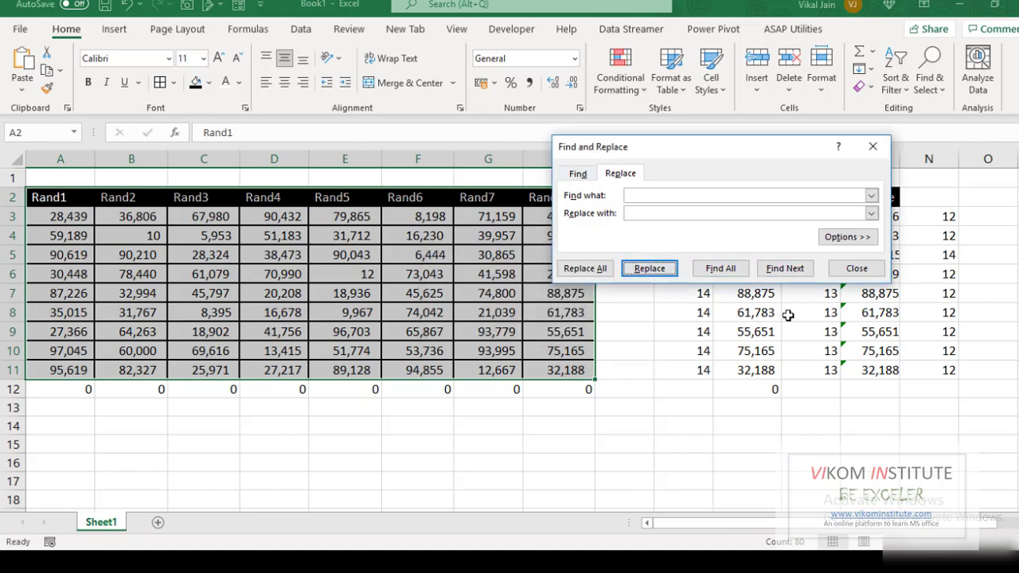
key("Escape")
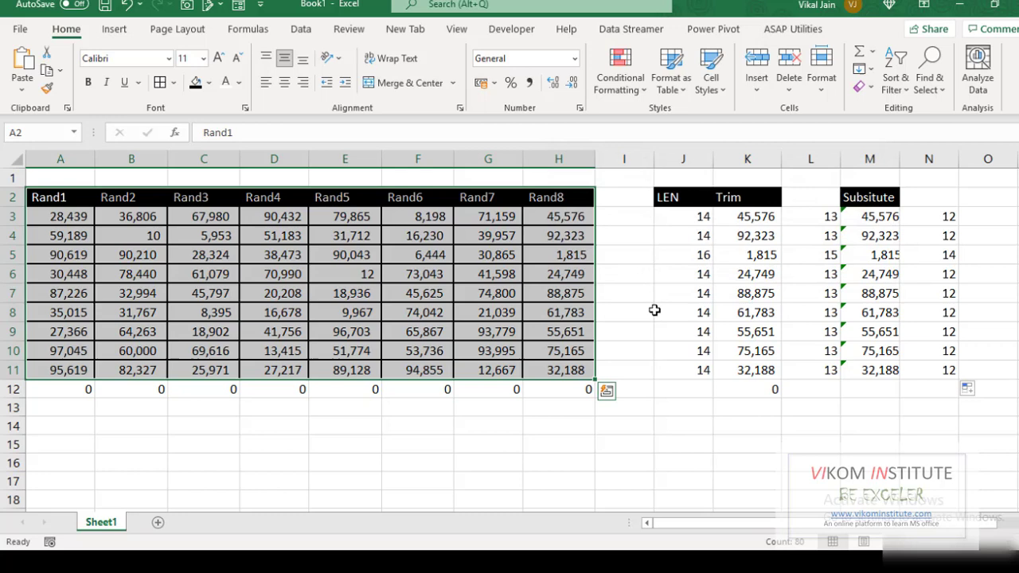
Copy the hidden blank character in front of the number in cell H3
left_click(549, 216)
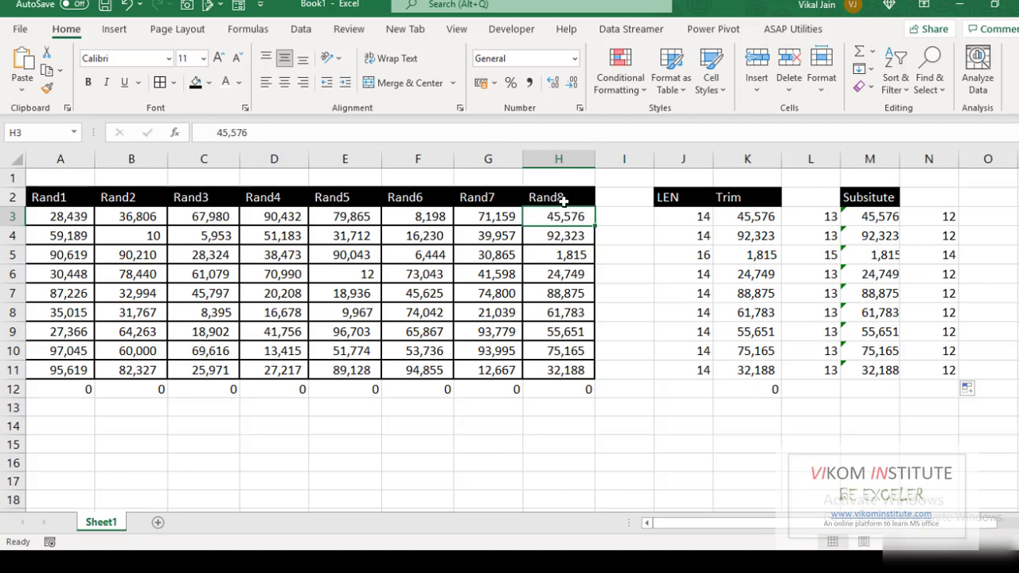
left_click(609, 332)
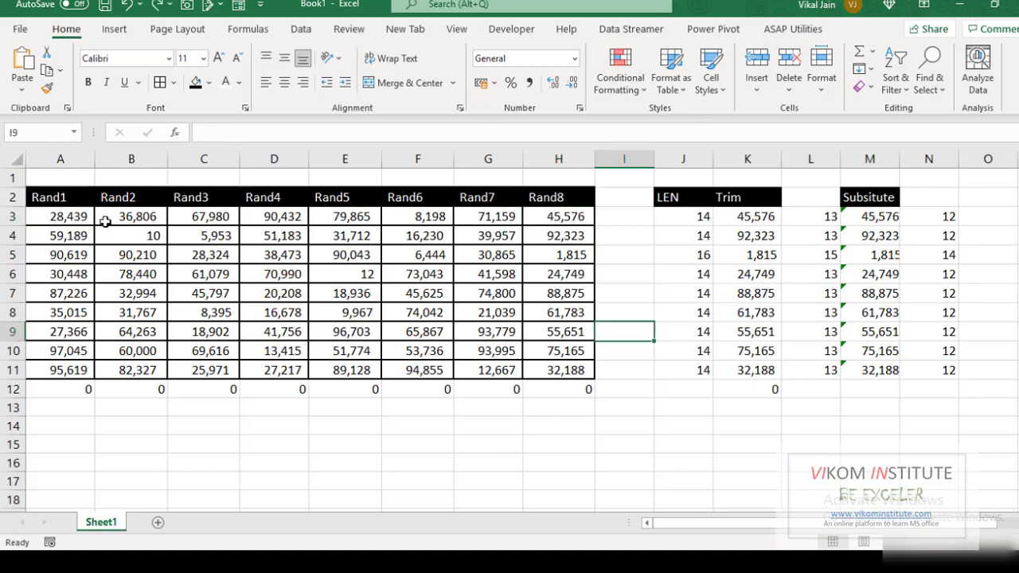
left_click(534, 213)
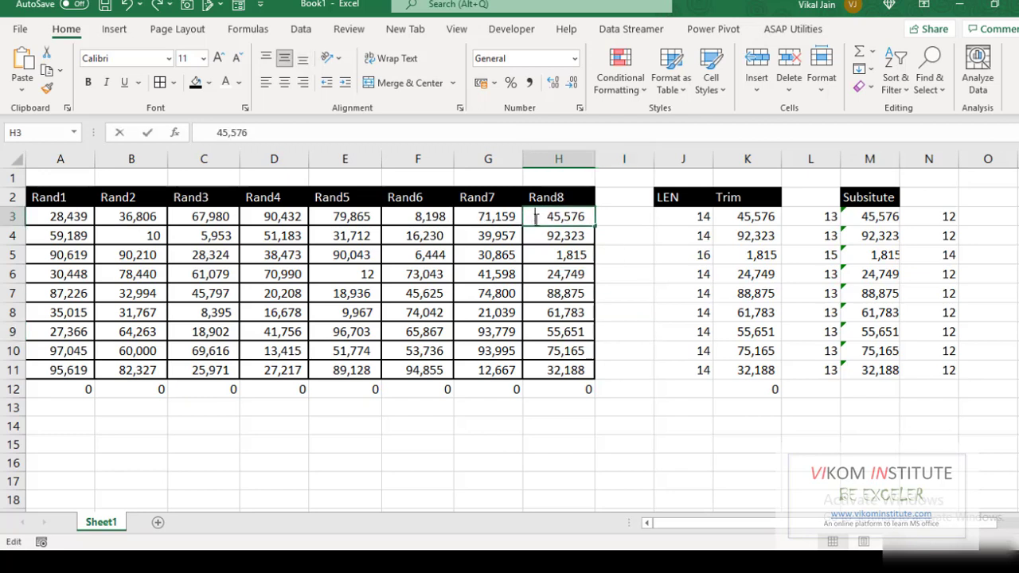
double_click(538, 213)
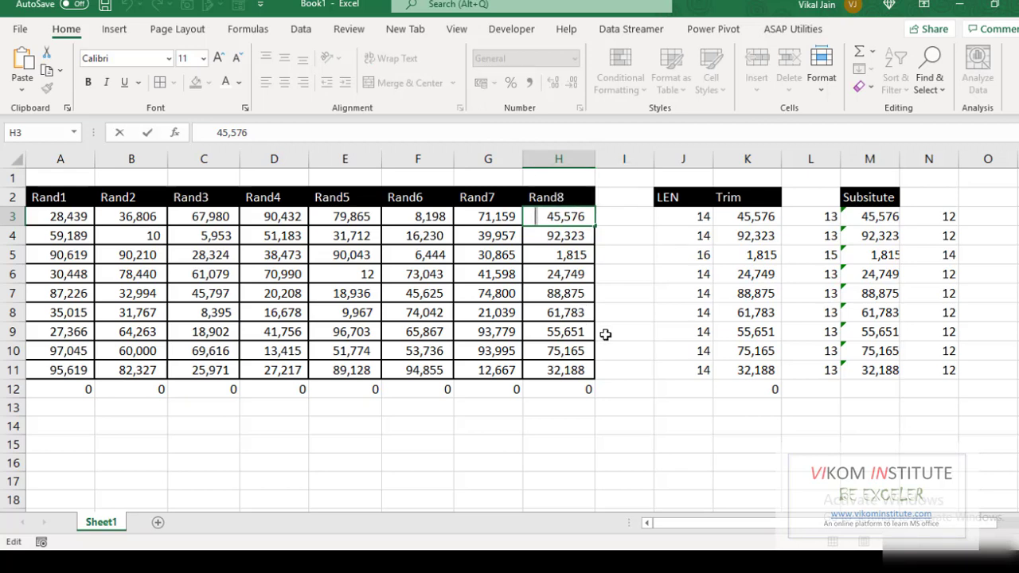
key("Escape")
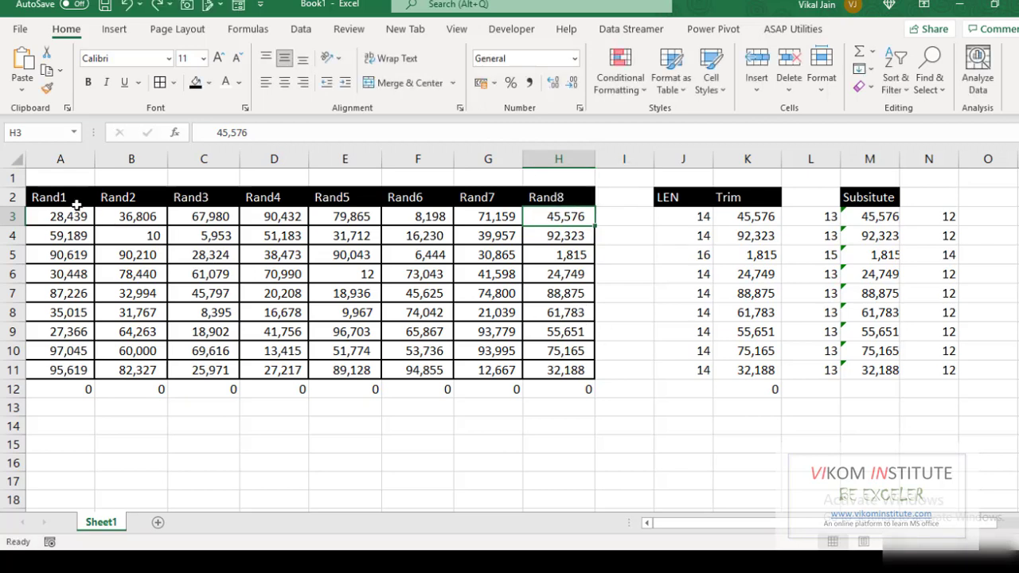
Replace all occurrences of the copied blank character in A2:H11 with nothing, and check the totals in row 12 and the LEN column
left_click_drag(80, 203, 549, 370)
key("ctrl+h")
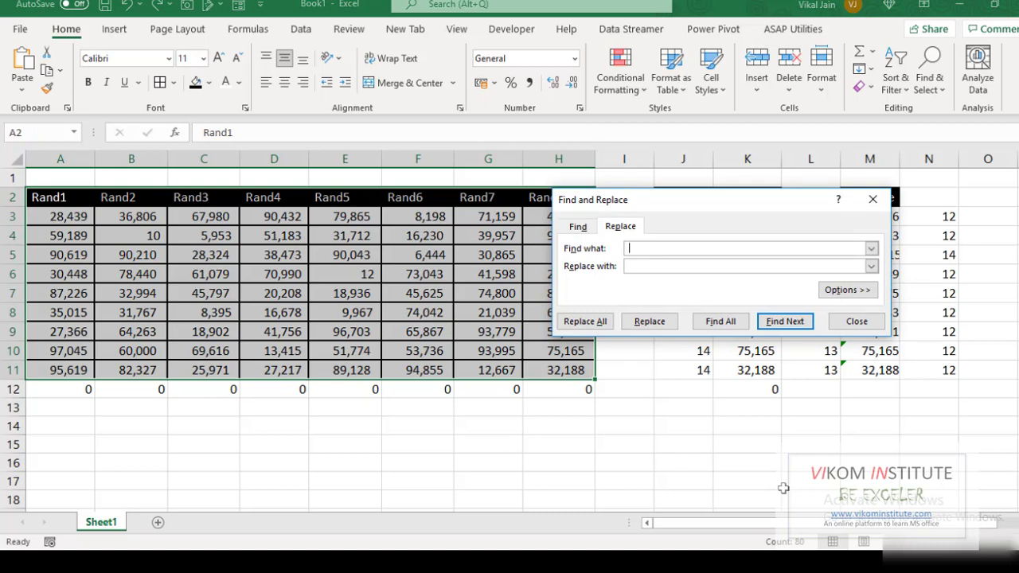
left_click(587, 321)
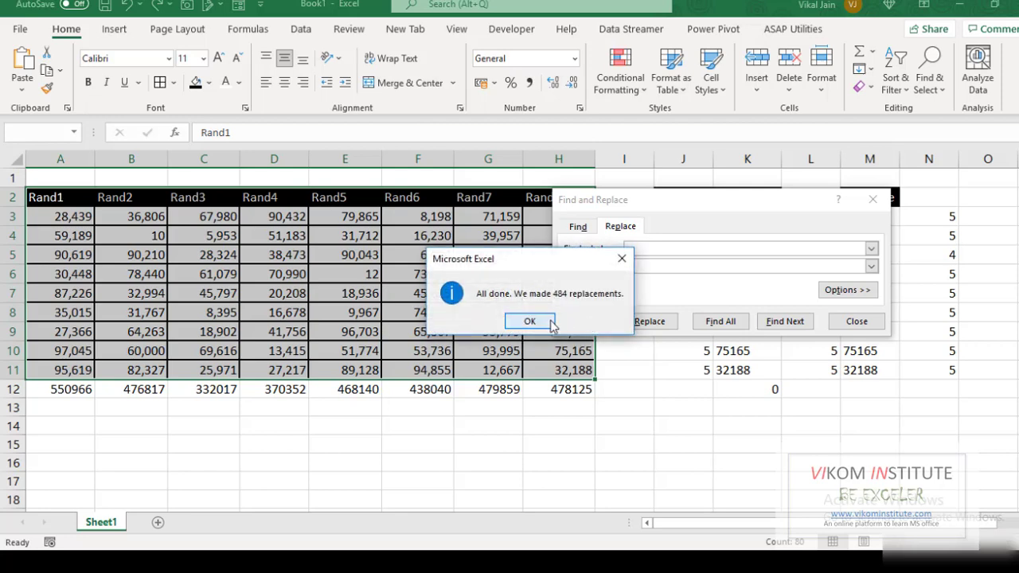
left_click(527, 320)
left_click(872, 198)
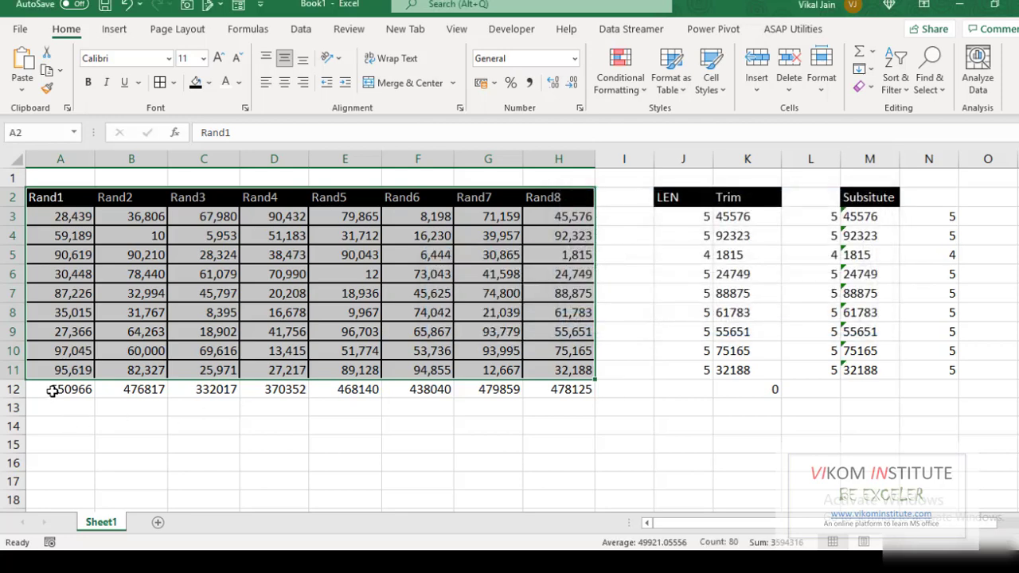
left_click_drag(53, 389, 571, 390)
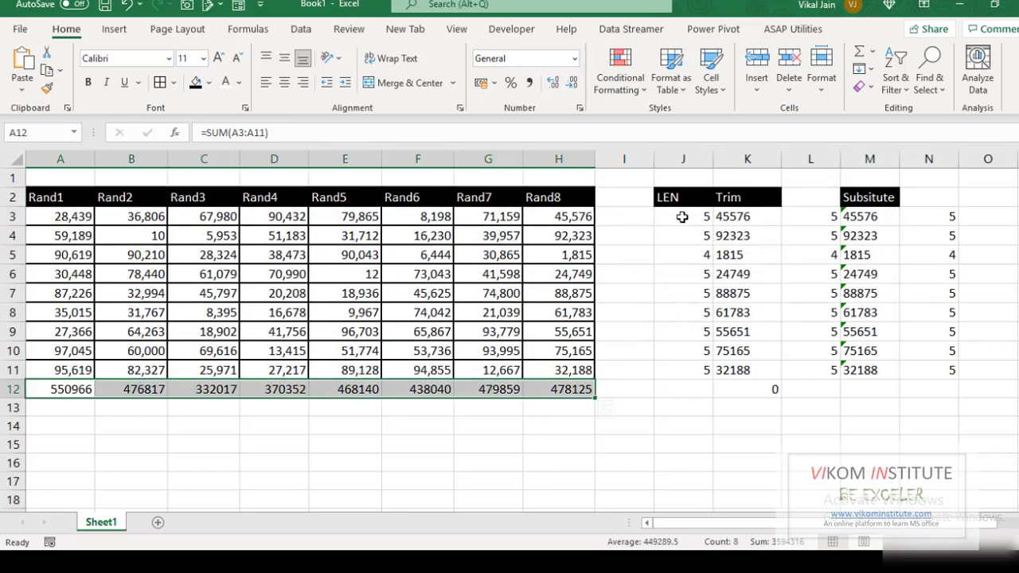
left_click_drag(682, 216, 682, 370)
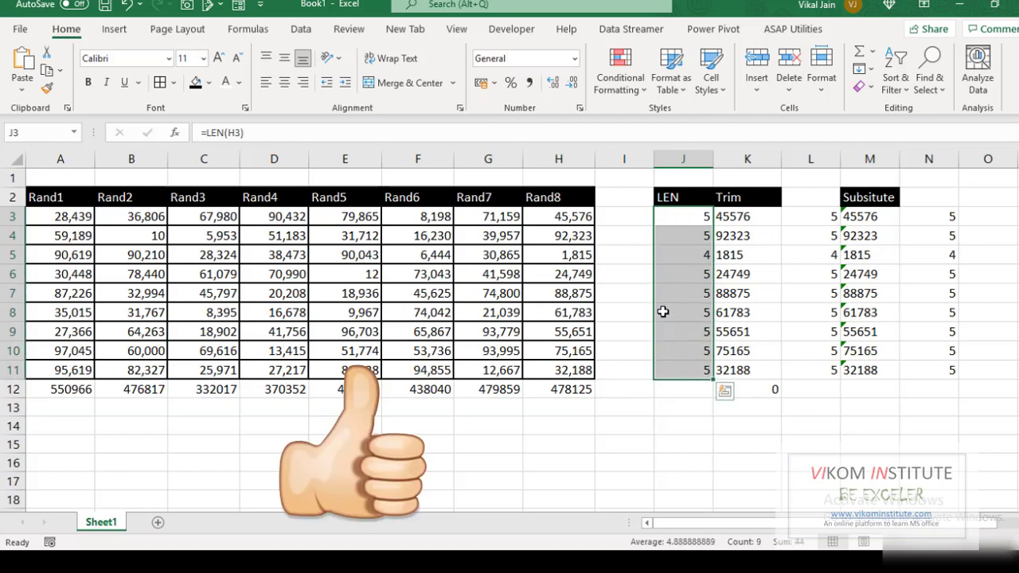